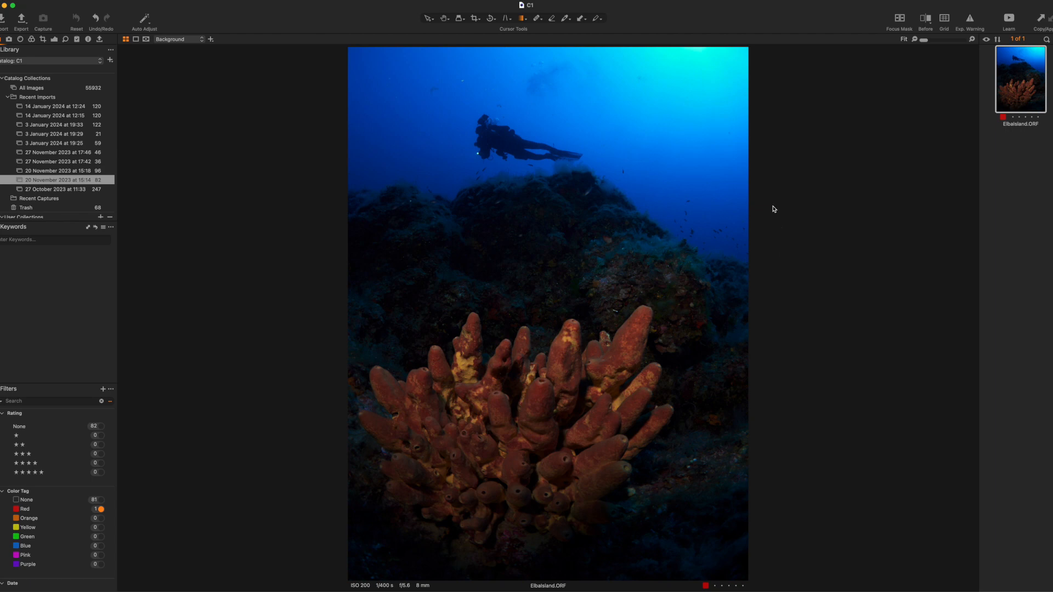
# Crop the underwater photo tighter by pulling in its upper-right corner around the diver and the orange sponge
pyautogui.press('c')
pyautogui.moveTo(740, 49); pyautogui.dragTo(685, 105)
pyautogui.press('h')
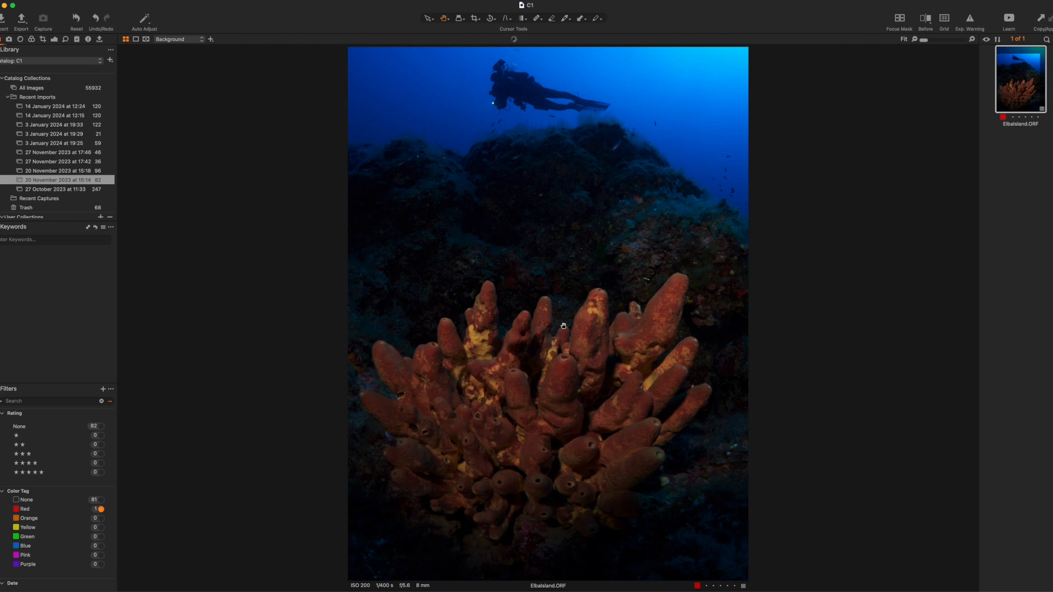
# Set Brightness to 13, Shadow to -33 and Black to -16, then compare the photo before and after
pyautogui.click(54, 39)
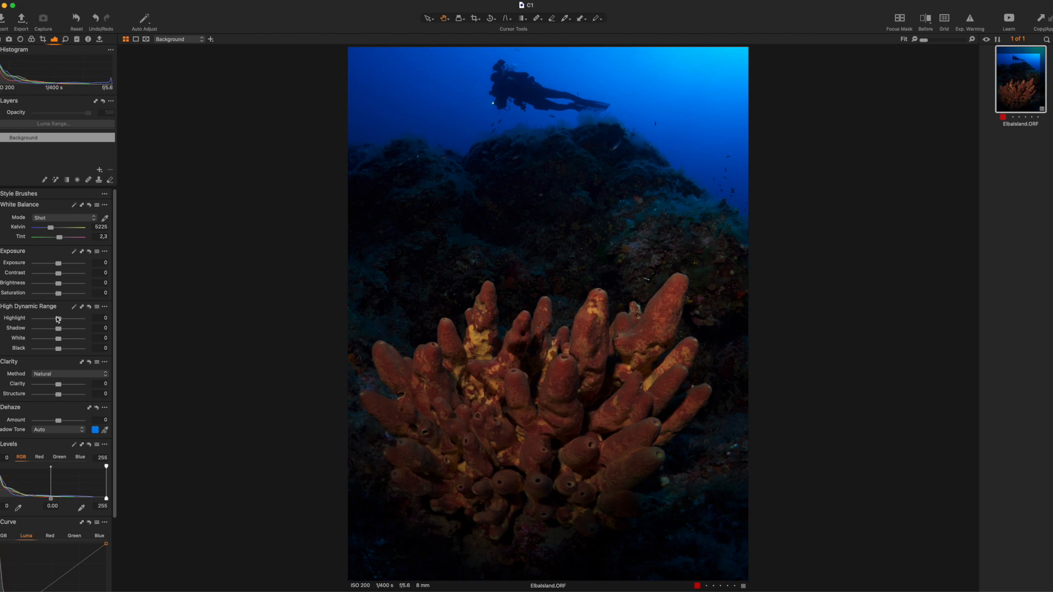
pyautogui.moveTo(60, 283); pyautogui.dragTo(66, 285)
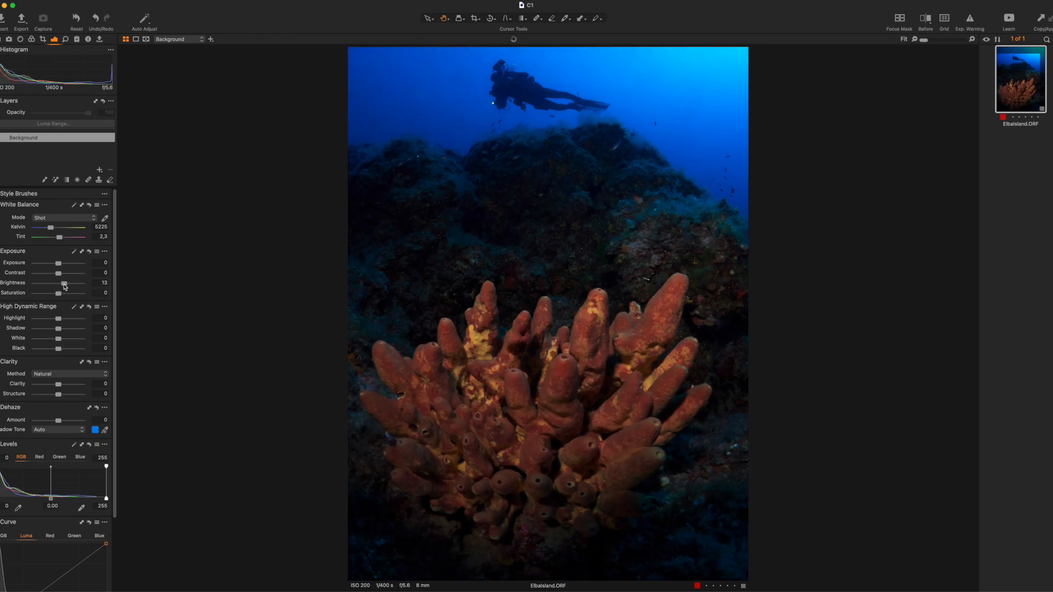
pyautogui.moveTo(60, 330); pyautogui.dragTo(53, 352)
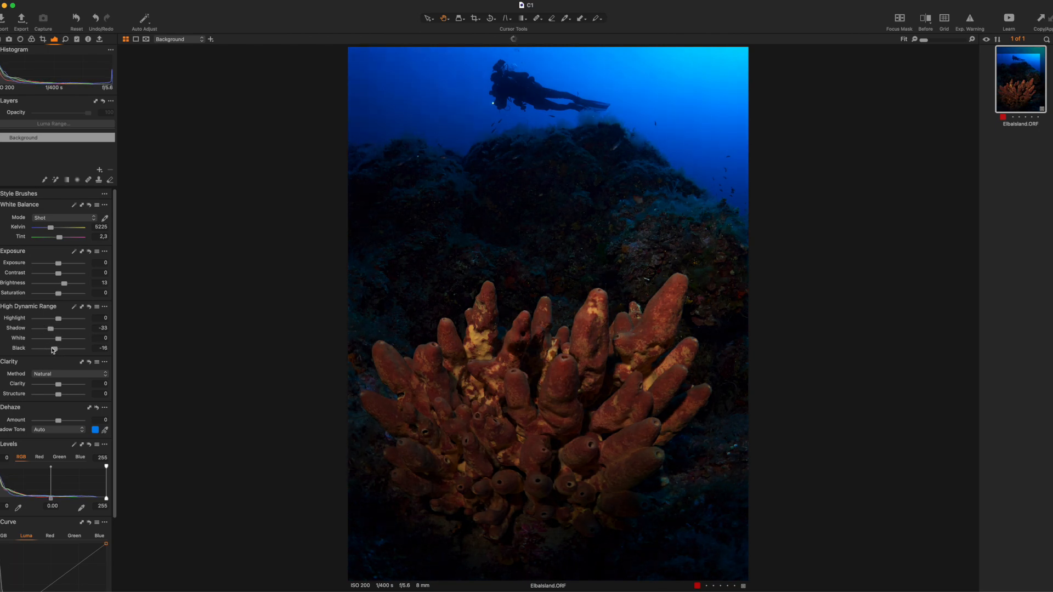
pyautogui.press('y')
pyautogui.moveTo(537, 314); pyautogui.dragTo(396, 346)
pyautogui.press('y')
# Apply the automatic Levels adjustment and compare the photo before and after with the split view
pyautogui.click(74, 446)
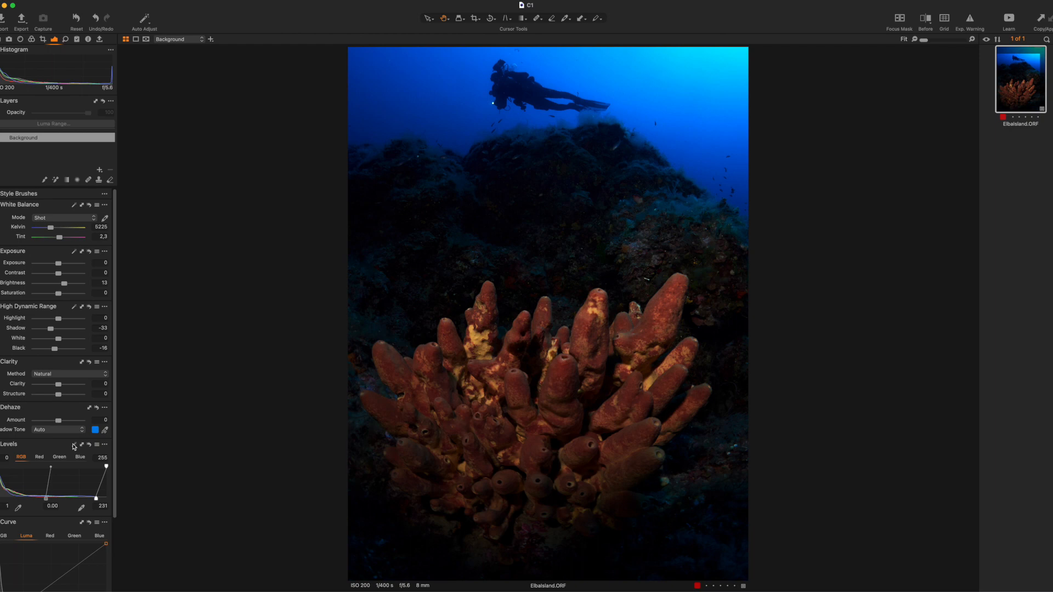
pyautogui.press('y')
pyautogui.moveTo(547, 311); pyautogui.dragTo(601, 351)
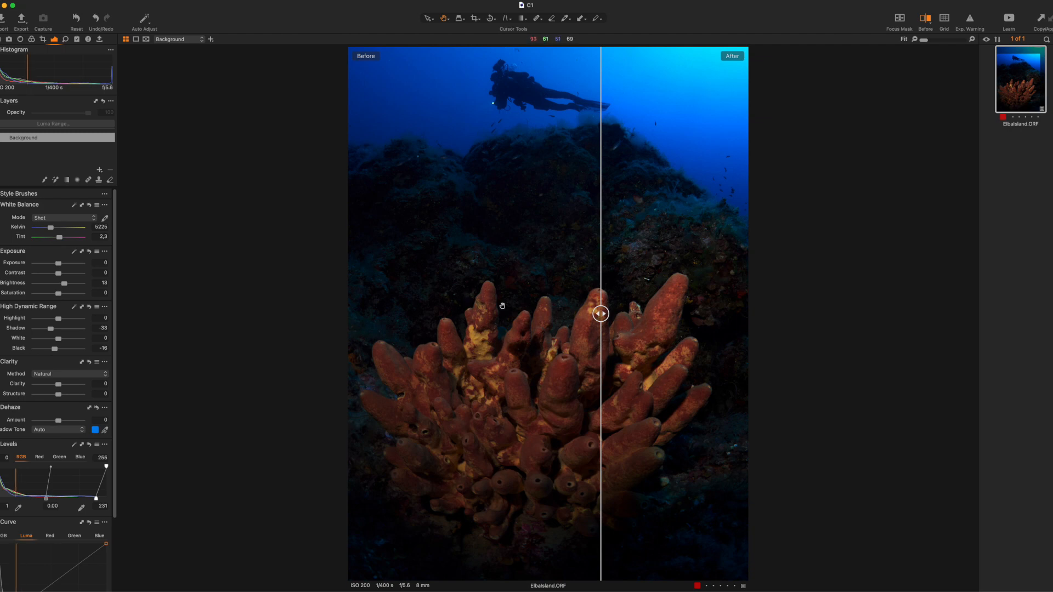
pyautogui.moveTo(601, 314); pyautogui.dragTo(545, 314)
pyautogui.press('y')
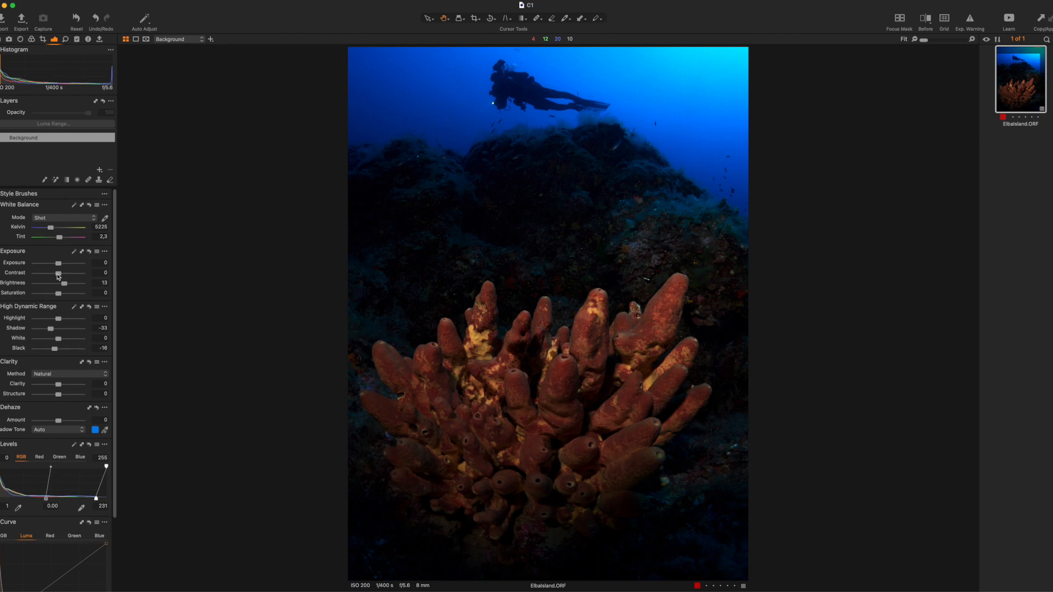
# Set both Contrast and Saturation of the Background layer to 20
pyautogui.click(95, 273)
pyautogui.press('Return')
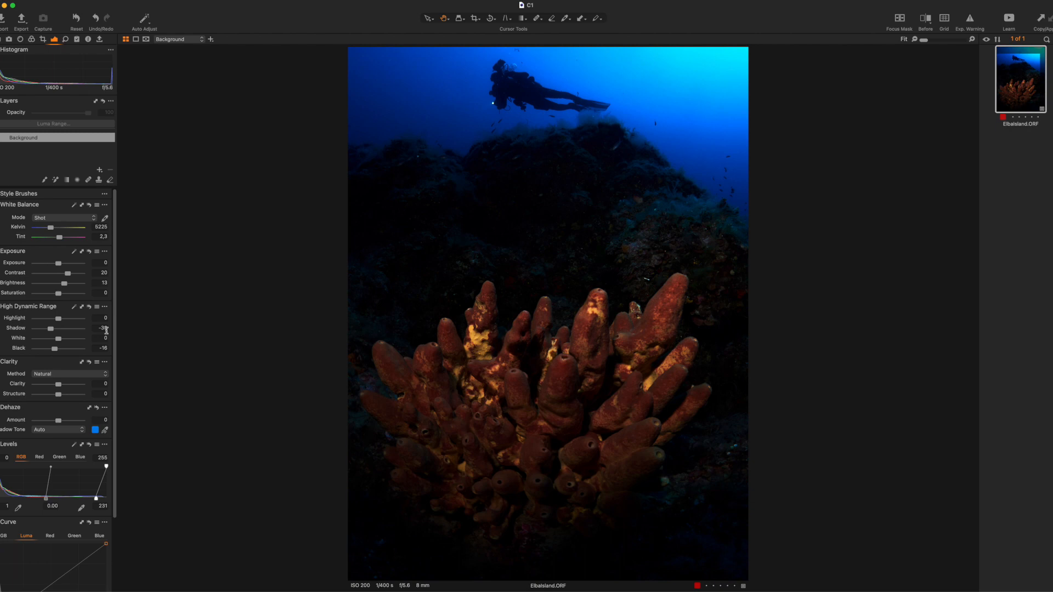
pyautogui.click(97, 293)
pyautogui.write('20')
pyautogui.press('Return')
# Set Exposure to 1 and rerun the automatic Levels adjustment
pyautogui.moveTo(58, 264); pyautogui.dragTo(63, 267)
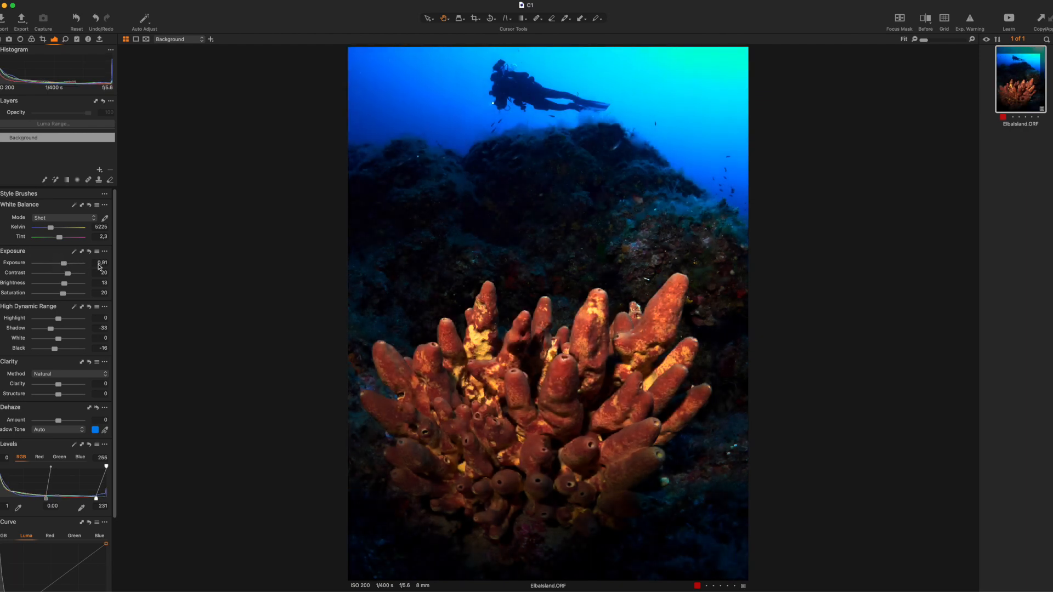
pyautogui.click(97, 262)
pyautogui.write('1')
pyautogui.press('Return')
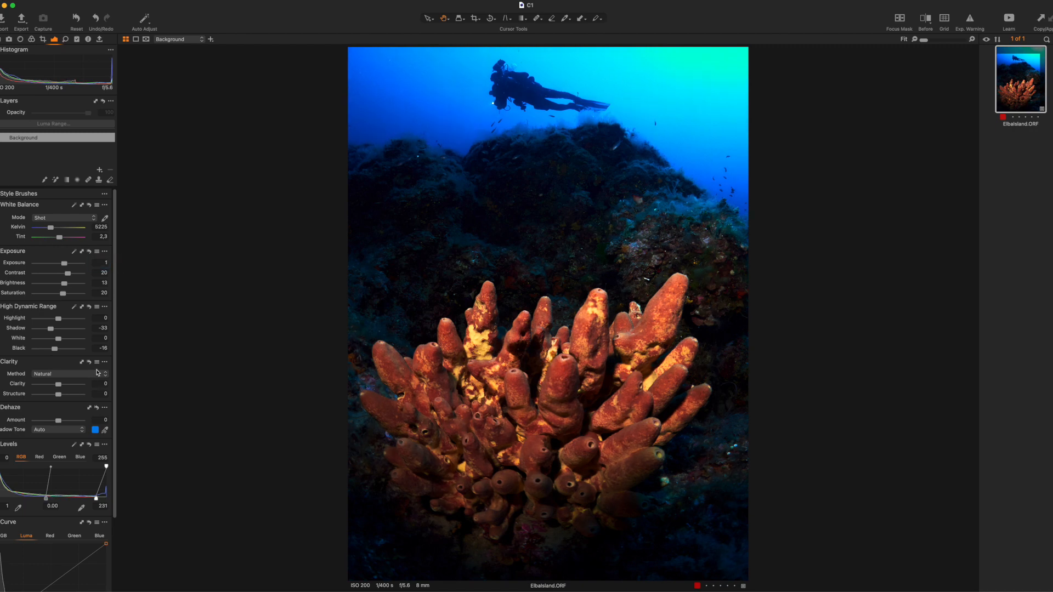
pyautogui.click(73, 447)
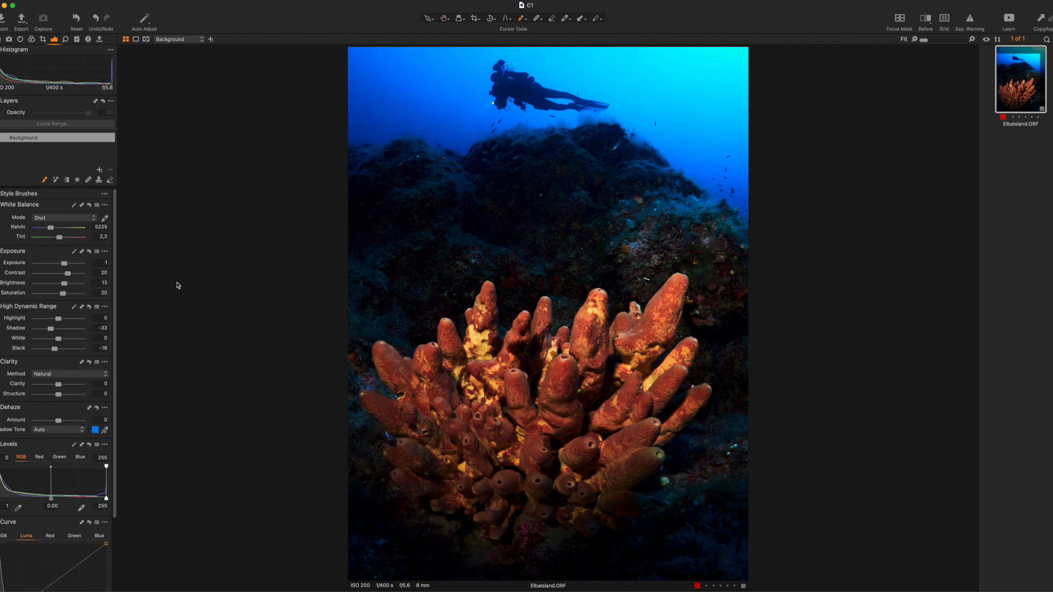
# Brush a mask on a new adjustment layer over the dark base of the orange sponge
pyautogui.moveTo(405, 461)
pyautogui.mouseDown()
pyautogui.moveTo(450, 498)
pyautogui.moveTo(520, 522)
pyautogui.mouseUp()
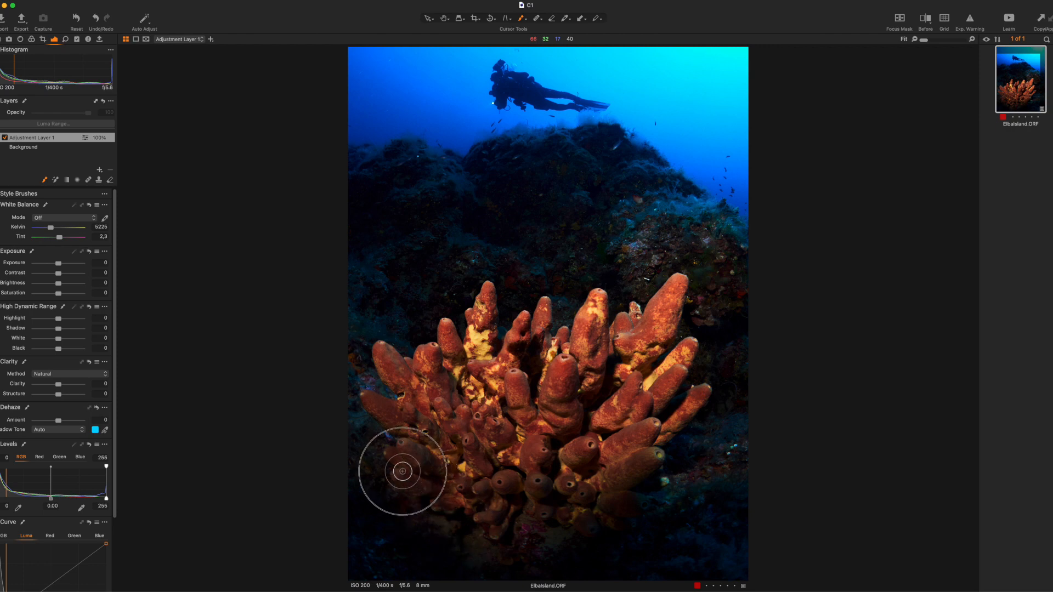
pyautogui.moveTo(617, 482)
pyautogui.mouseDown()
pyautogui.moveTo(589, 496)
pyautogui.moveTo(542, 495)
pyautogui.mouseUp()
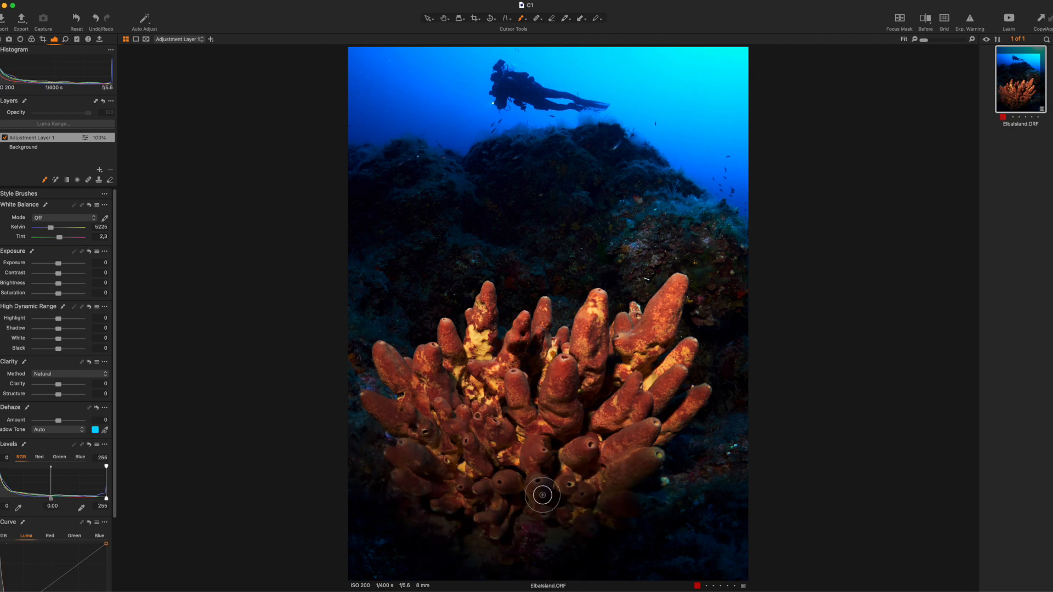
pyautogui.rightClick(529, 494)
pyautogui.press('Escape')
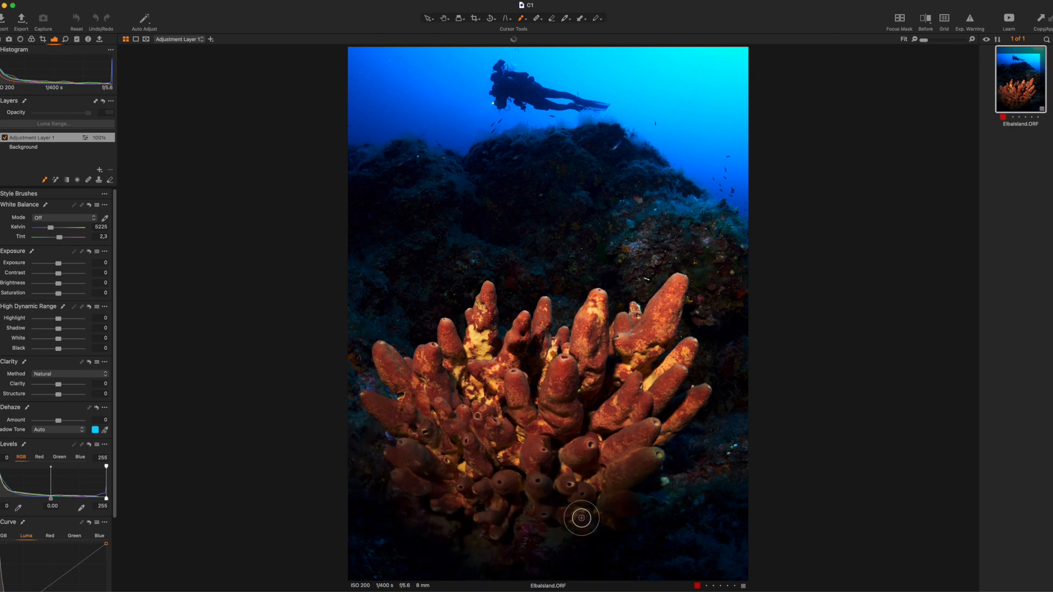
pyautogui.click(557, 441)
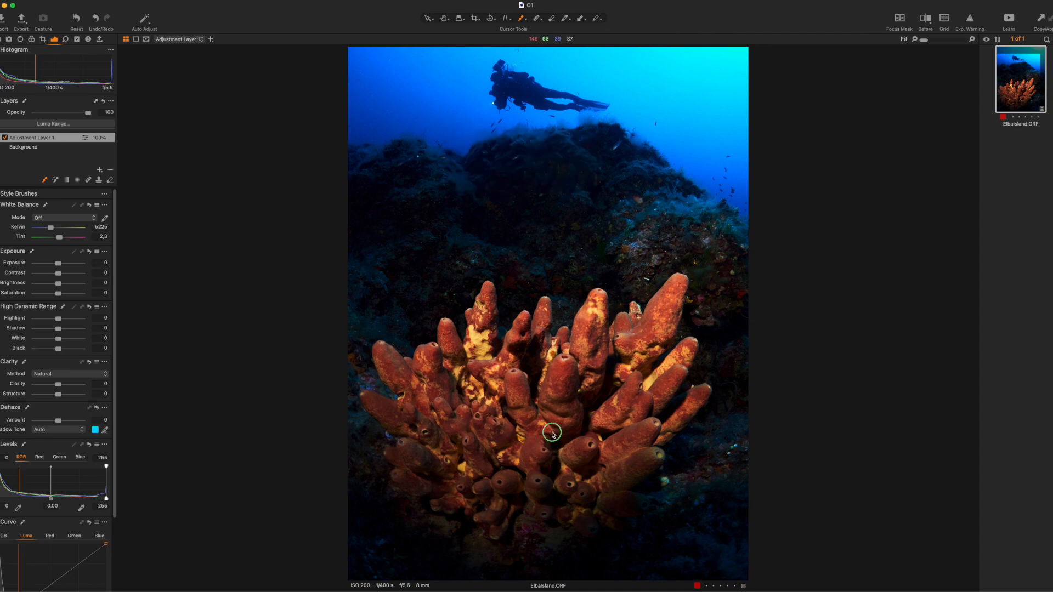
pyautogui.rightClick(559, 440)
pyautogui.moveTo(605, 465); pyautogui.dragTo(550, 466)
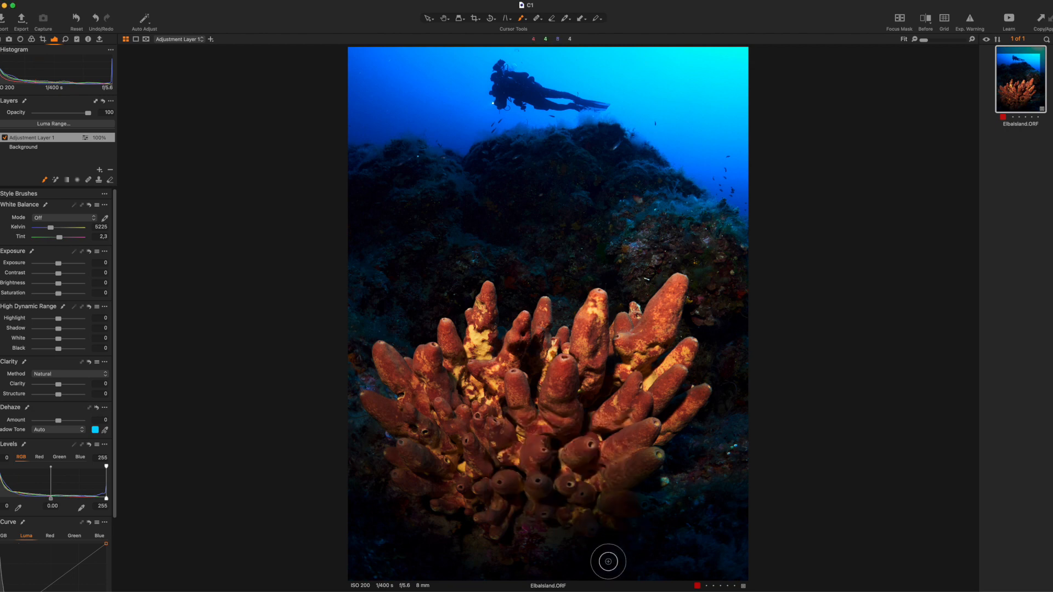
pyautogui.rightClick(539, 382)
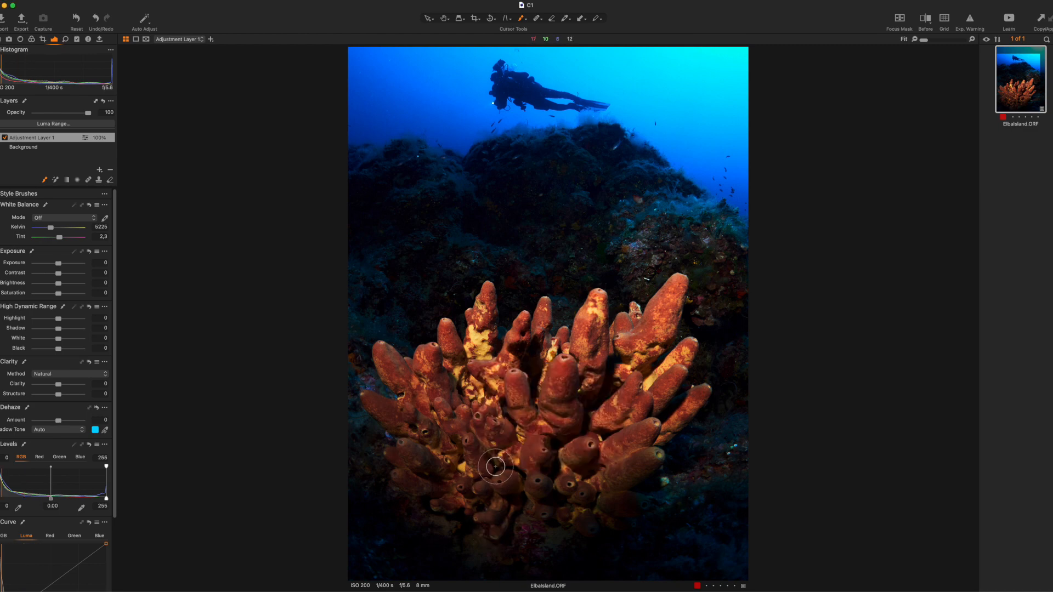
# Display the mask and extend the brushed area over the sponge's lowest tubes and the dark rock around its base
pyautogui.press('m')
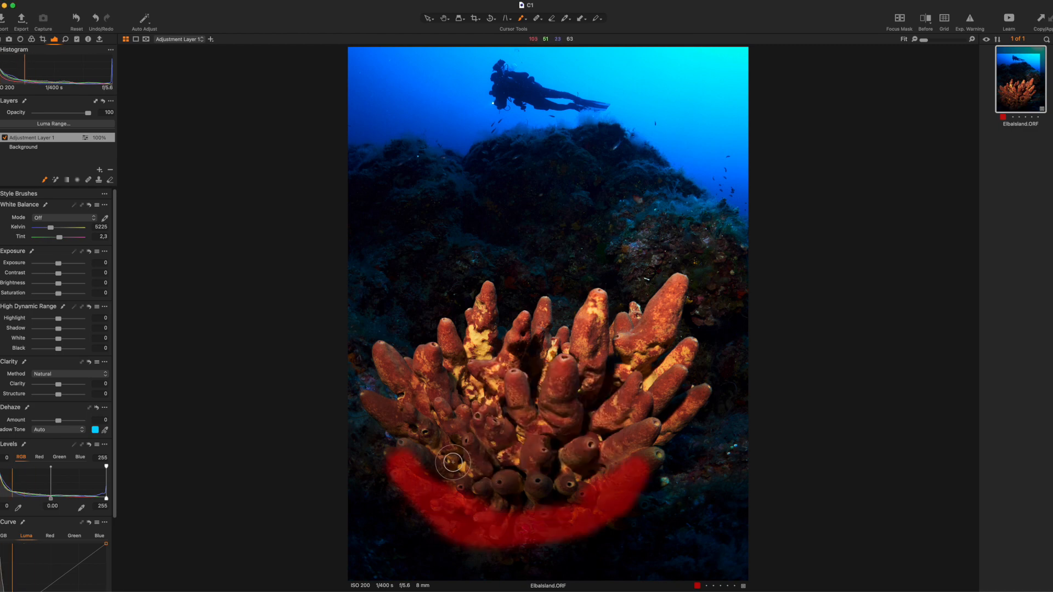
pyautogui.moveTo(412, 453)
pyautogui.mouseDown()
pyautogui.moveTo(451, 490)
pyautogui.moveTo(563, 502)
pyautogui.moveTo(459, 477)
pyautogui.moveTo(418, 449)
pyautogui.moveTo(444, 478)
pyautogui.moveTo(573, 497)
pyautogui.mouseUp()
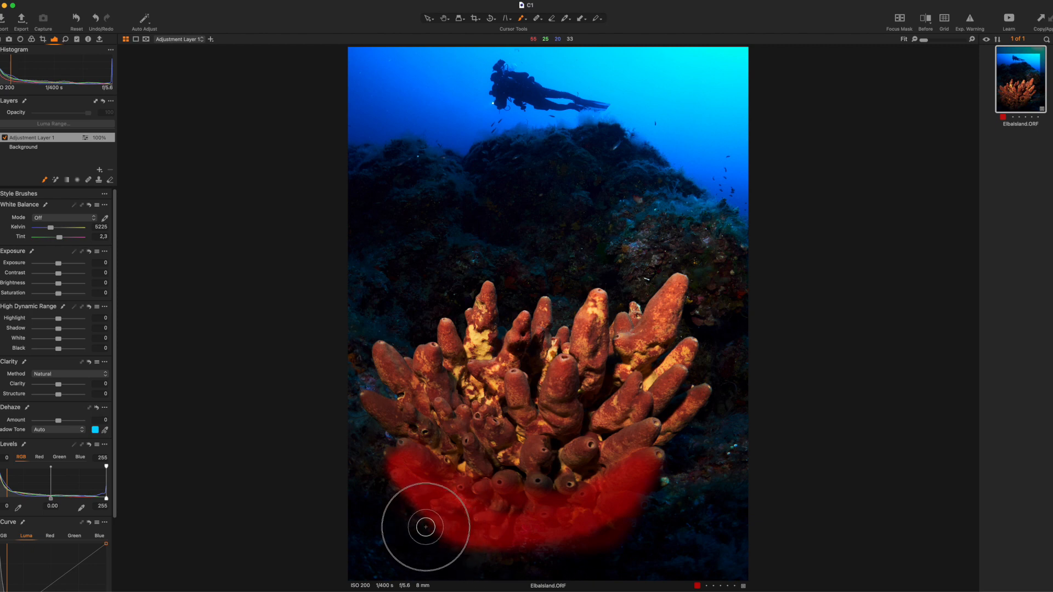
pyautogui.moveTo(395, 517)
pyautogui.mouseDown()
pyautogui.moveTo(582, 547)
pyautogui.moveTo(655, 515)
pyautogui.moveTo(658, 450)
pyautogui.moveTo(627, 518)
pyautogui.moveTo(556, 530)
pyautogui.moveTo(632, 510)
pyautogui.moveTo(640, 491)
pyautogui.moveTo(421, 512)
pyautogui.moveTo(374, 471)
pyautogui.moveTo(376, 443)
pyautogui.mouseUp()
pyautogui.rightClick(377, 444)
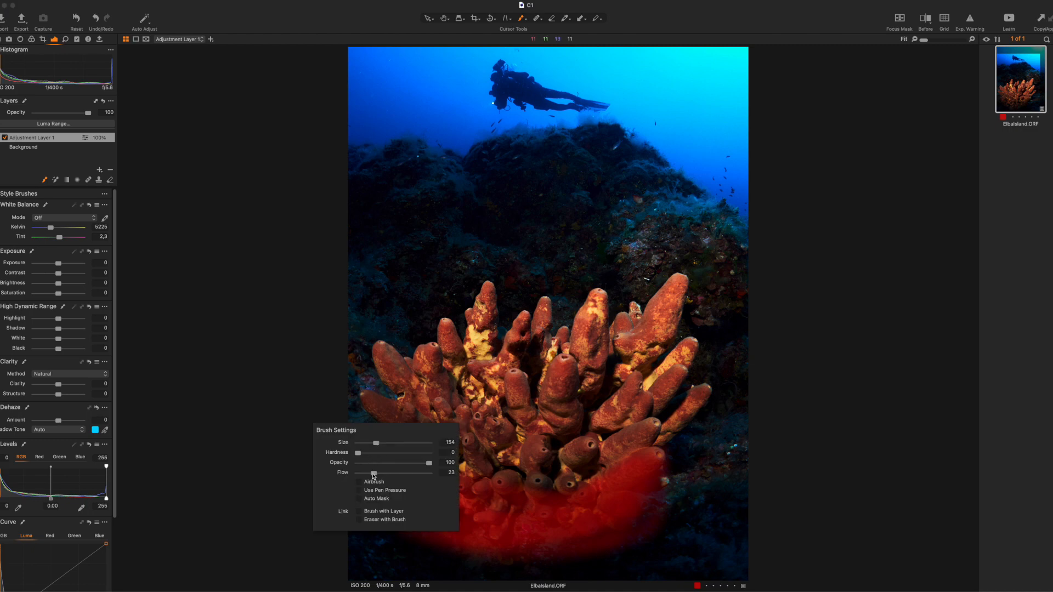
pyautogui.click(363, 416)
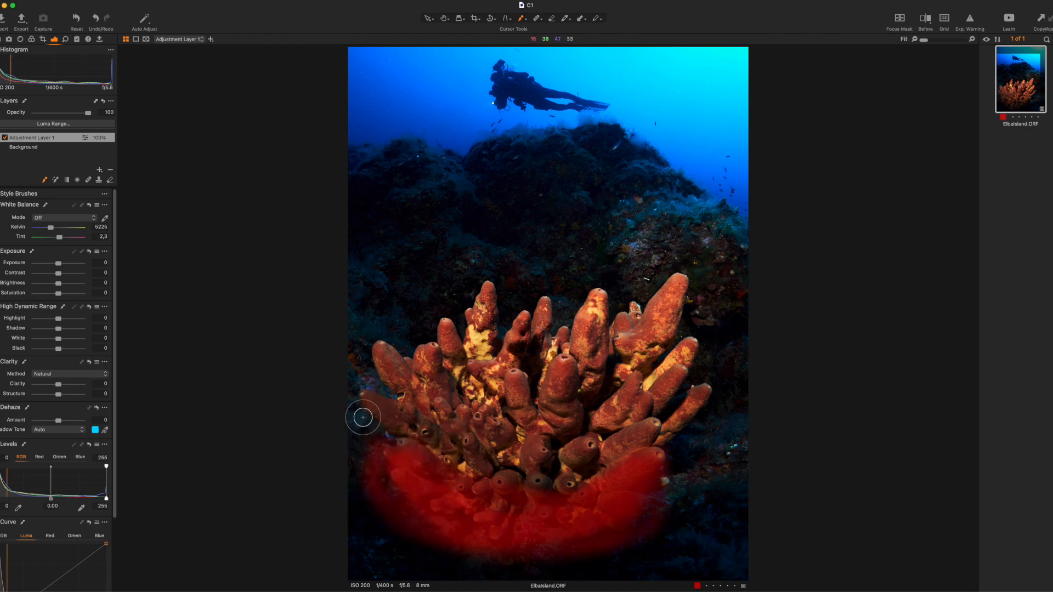
pyautogui.moveTo(370, 416)
pyautogui.mouseDown()
pyautogui.moveTo(353, 450)
pyautogui.moveTo(365, 514)
pyautogui.moveTo(362, 496)
pyautogui.moveTo(486, 548)
pyautogui.moveTo(651, 525)
pyautogui.moveTo(680, 471)
pyautogui.moveTo(670, 436)
pyautogui.moveTo(660, 482)
pyautogui.moveTo(604, 536)
pyautogui.mouseUp()
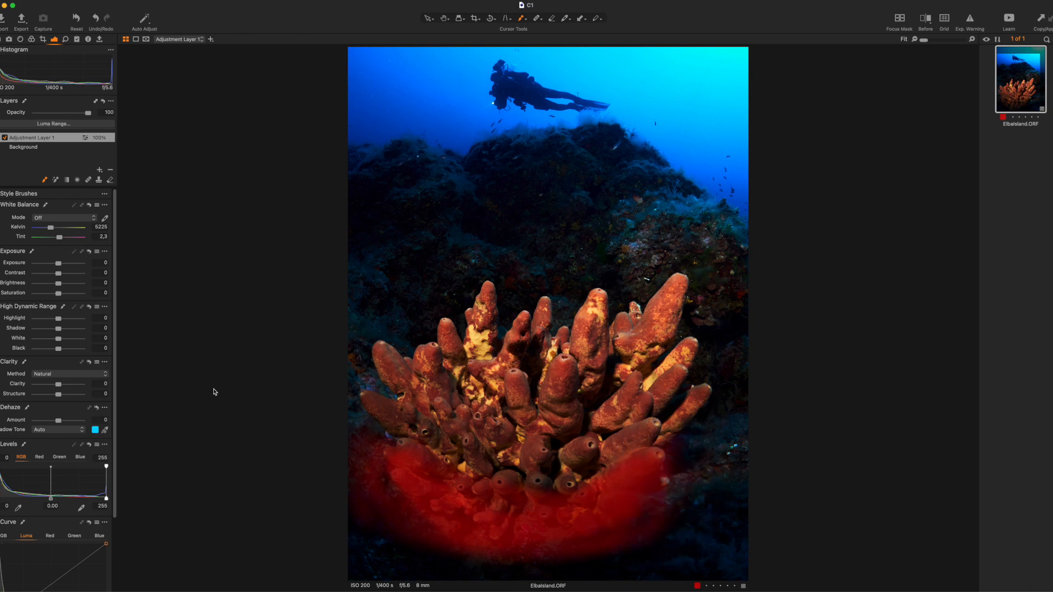
# Raise Shadow to 42 on the brushed sponge-base layer and compare the photo with the layer off and on
pyautogui.moveTo(59, 328); pyautogui.dragTo(61, 331)
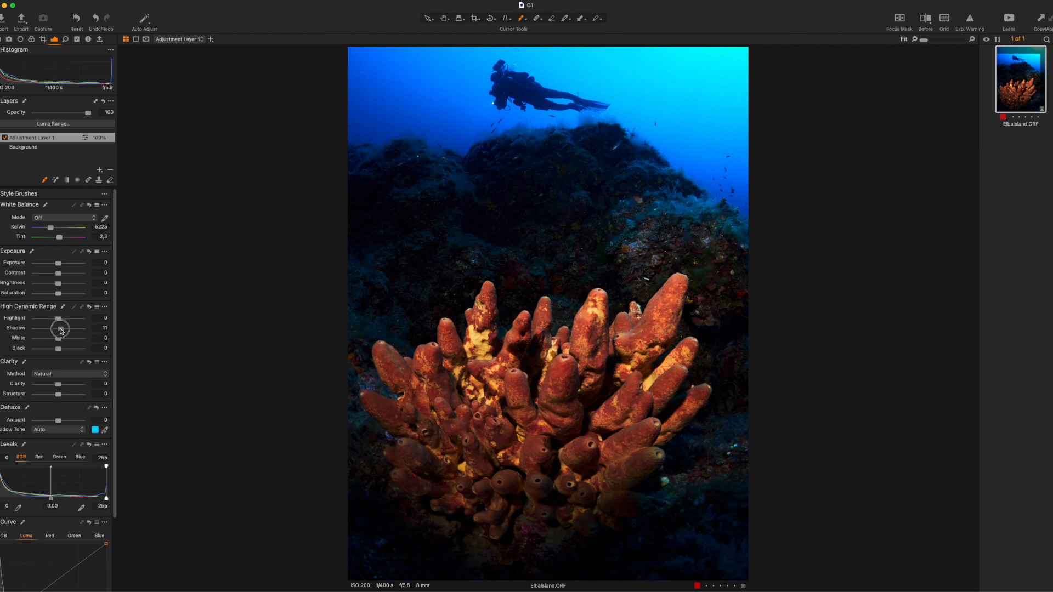
pyautogui.moveTo(61, 331); pyautogui.dragTo(68, 332)
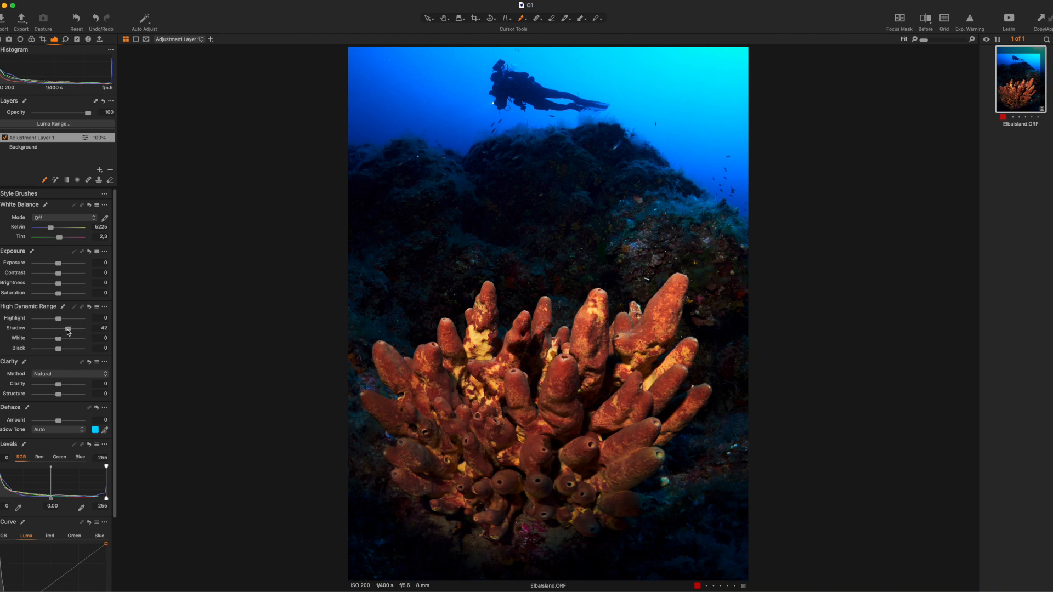
pyautogui.click(5, 139)
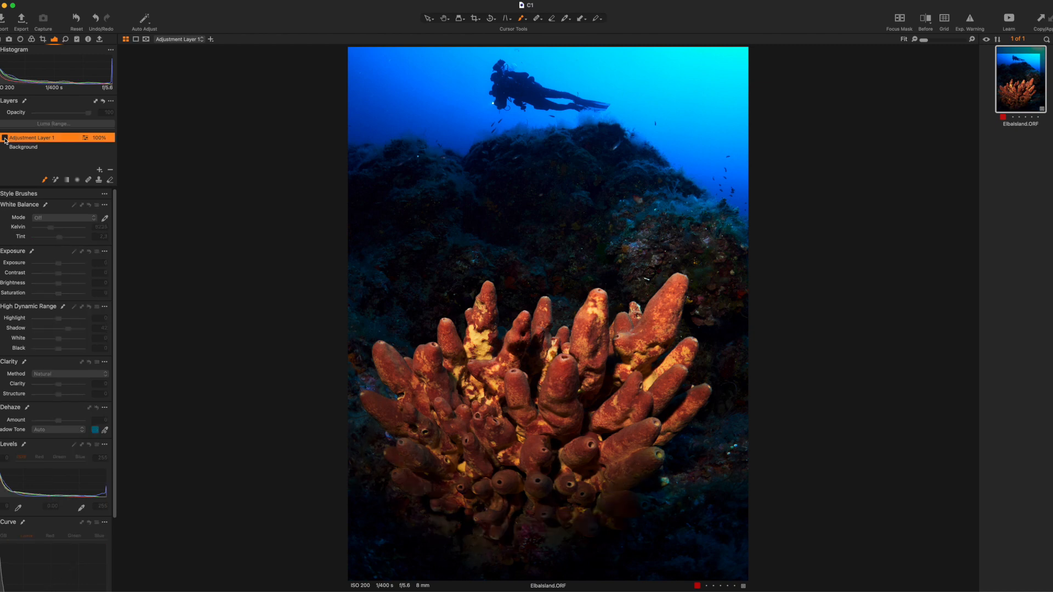
pyautogui.click(5, 139)
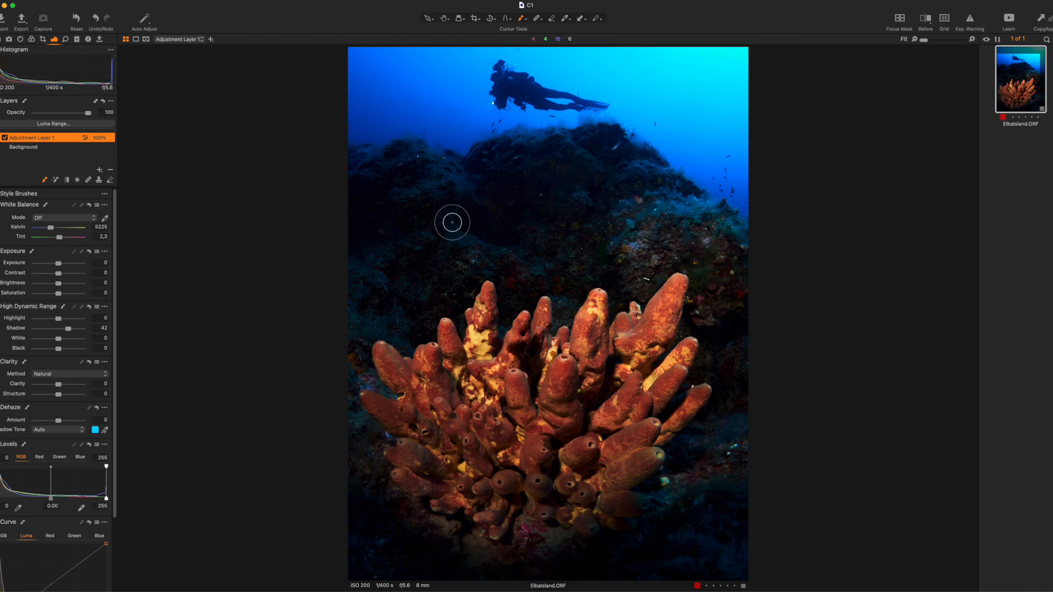
# Try tinting the shadows of the brushed sponge-base layer strongly yellow-orange with Color Balance
pyautogui.click(32, 40)
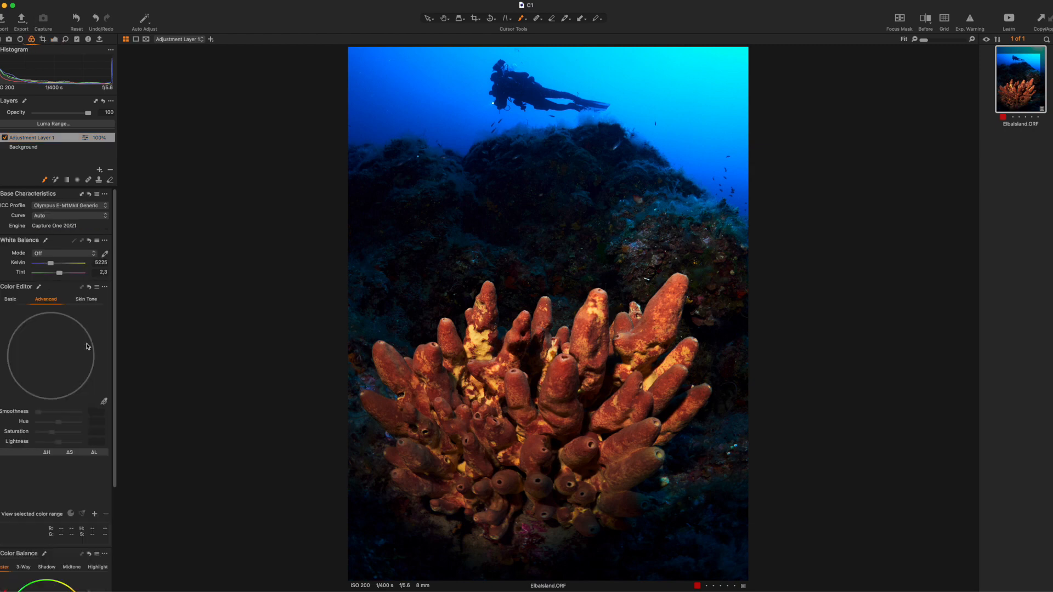
pyautogui.click(9, 300)
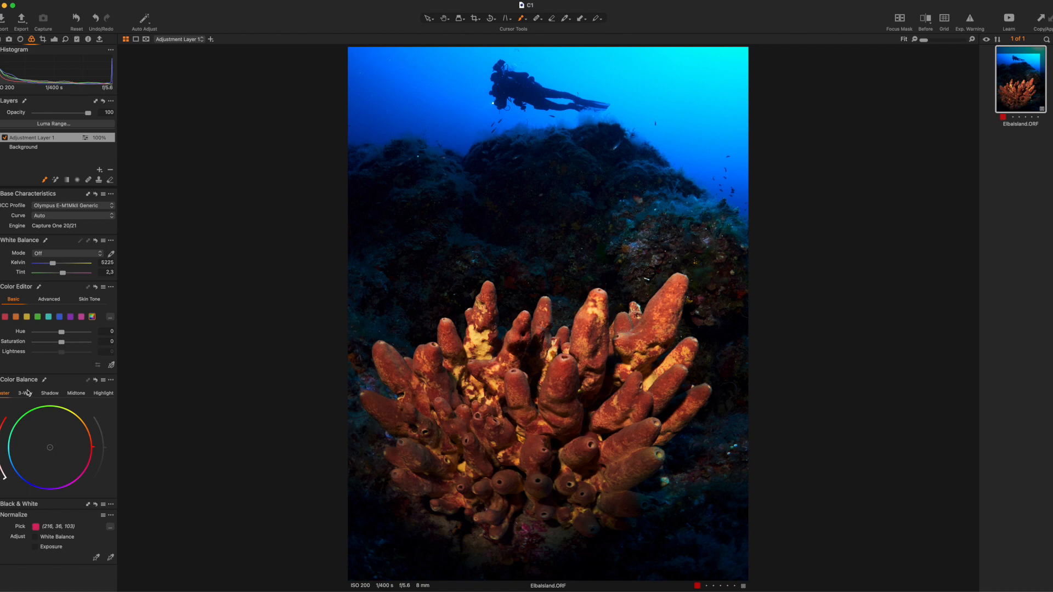
pyautogui.click(49, 395)
pyautogui.moveTo(50, 448); pyautogui.dragTo(97, 399)
pyautogui.click(23, 147)
pyautogui.click(24, 138)
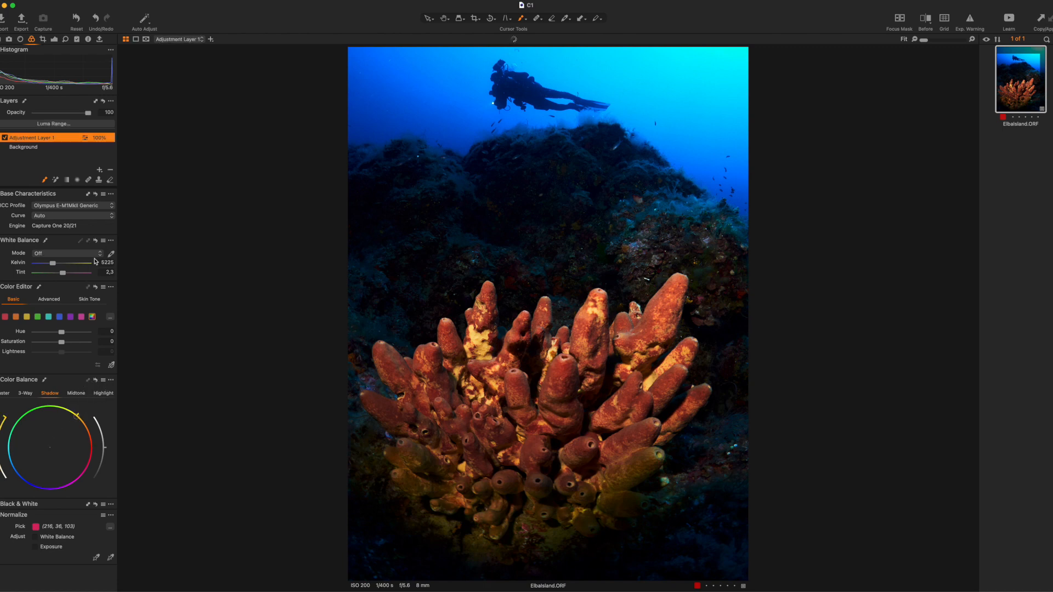
# Tint the Background layer's shadows slightly toward yellow-orange with Color Balance and compare the photo before and after
pyautogui.click(36, 149)
pyautogui.moveTo(50, 448); pyautogui.dragTo(93, 386)
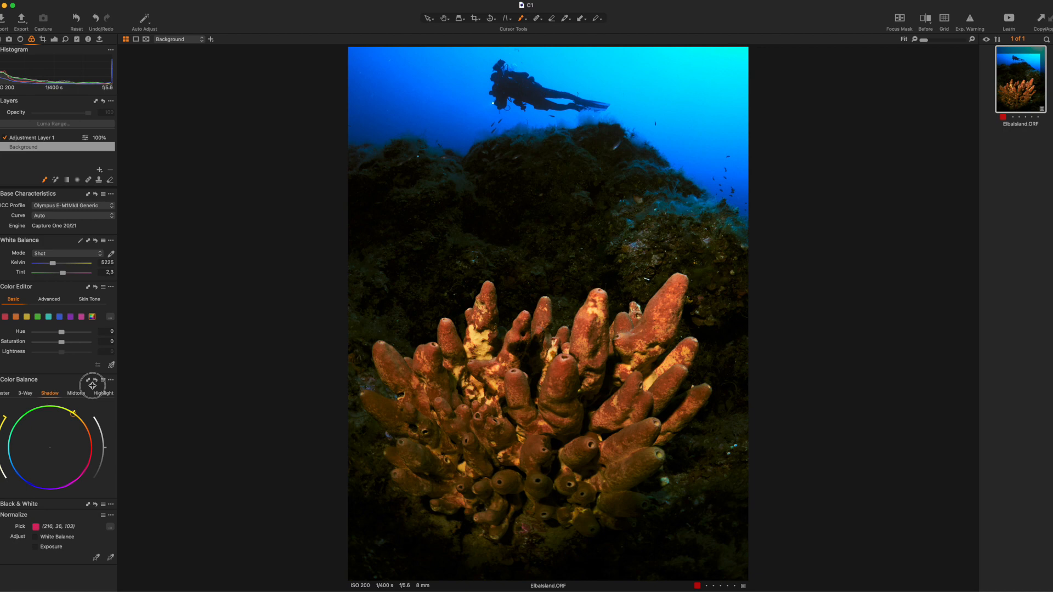
pyautogui.moveTo(93, 386); pyautogui.dragTo(59, 437)
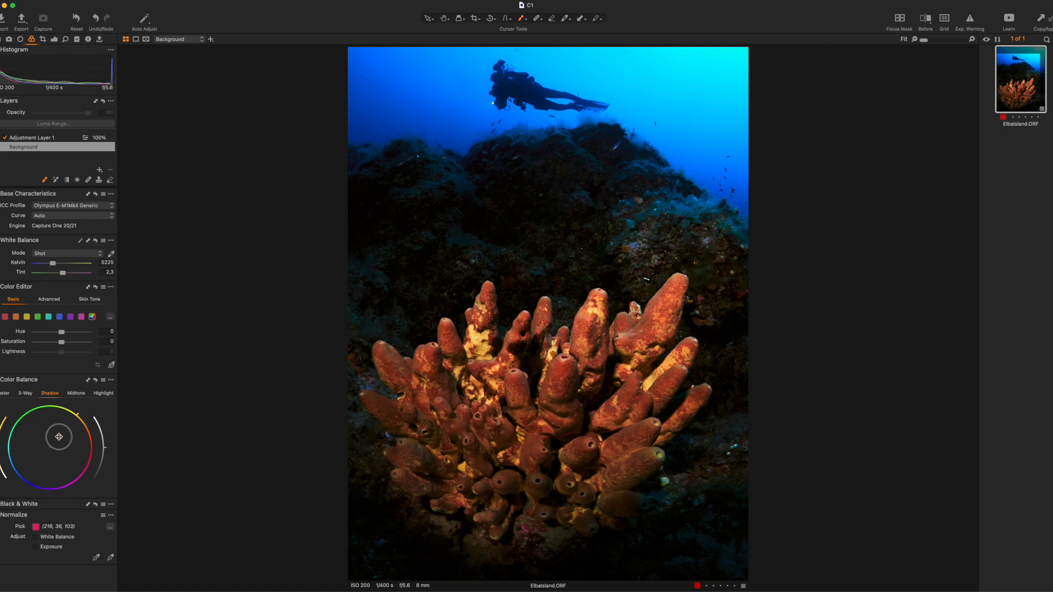
pyautogui.moveTo(59, 437); pyautogui.dragTo(58, 438)
pyautogui.click(96, 380)
pyautogui.moveTo(0, 462); pyautogui.dragTo(0, 468)
pyautogui.press('y')
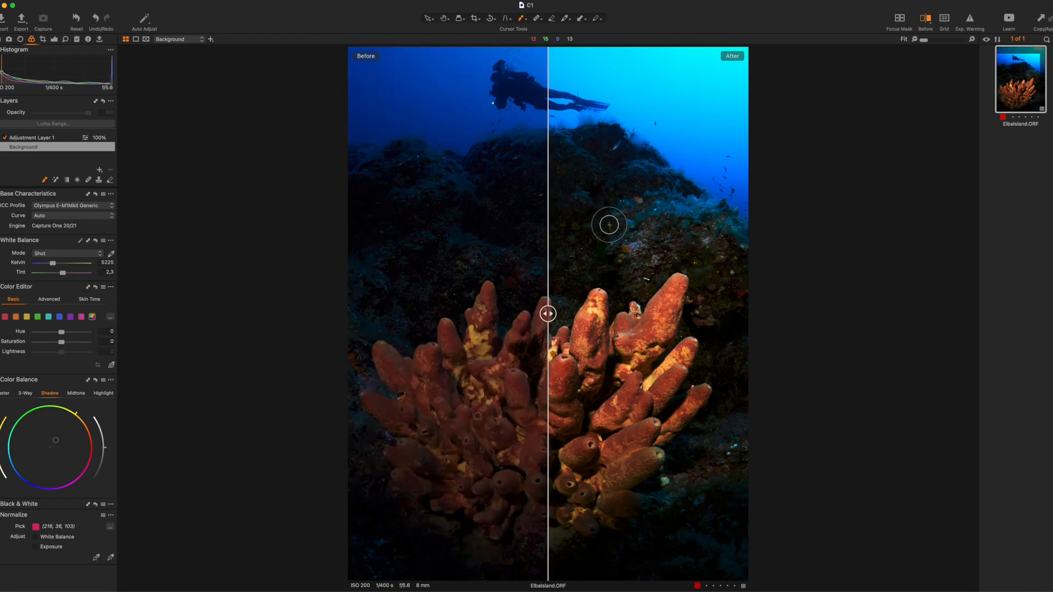
pyautogui.moveTo(549, 314); pyautogui.dragTo(589, 340)
pyautogui.press('y')
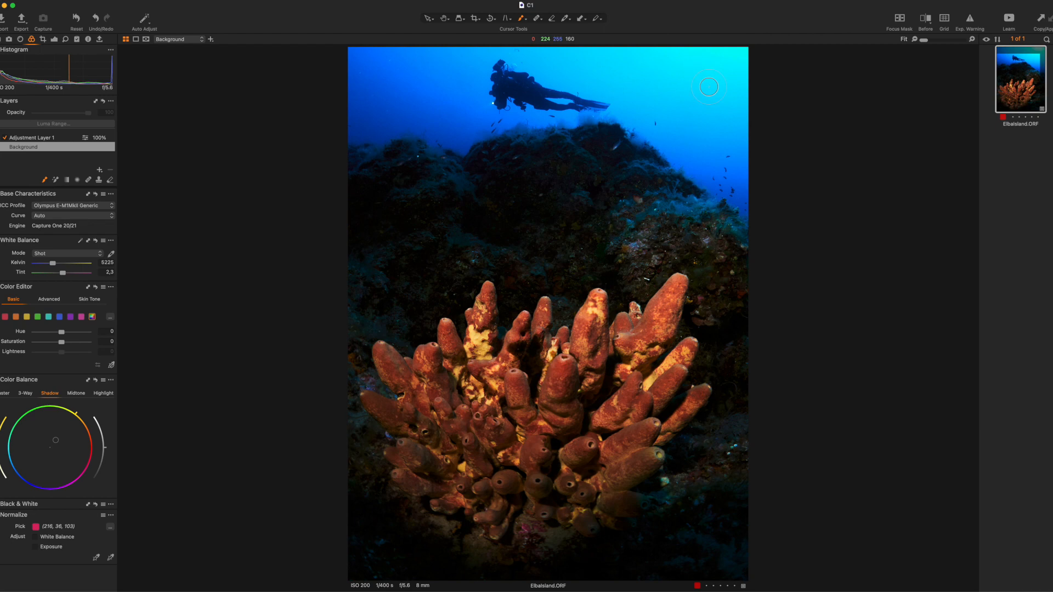
# Choose the linear gradient mask tool and add a new empty adjustment layer above the sponge-base layer
pyautogui.click(66, 180)
pyautogui.moveTo(608, 166); pyautogui.dragTo(595, 263)
pyautogui.click(60, 146)
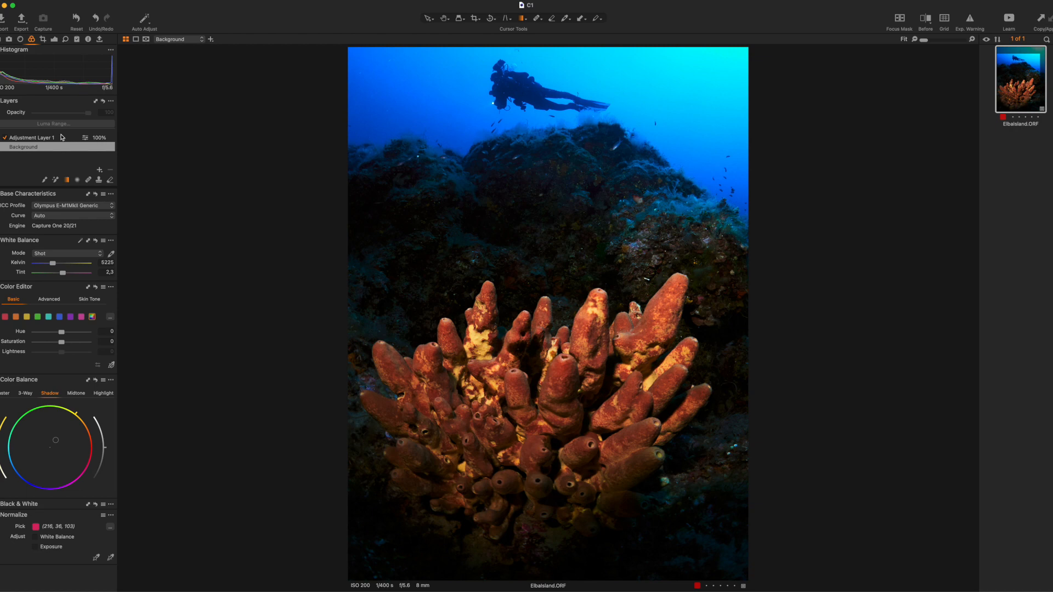
pyautogui.click(99, 170)
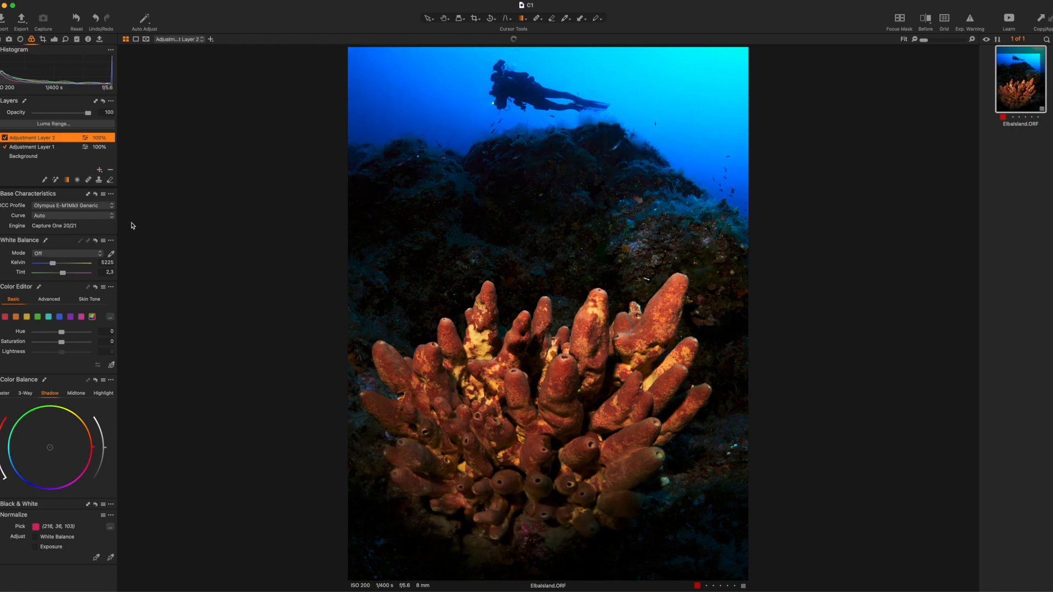
# Rename the upper adjustment layer Water and the brushed sponge-base layer Sponge
pyautogui.doubleClick(35, 139)
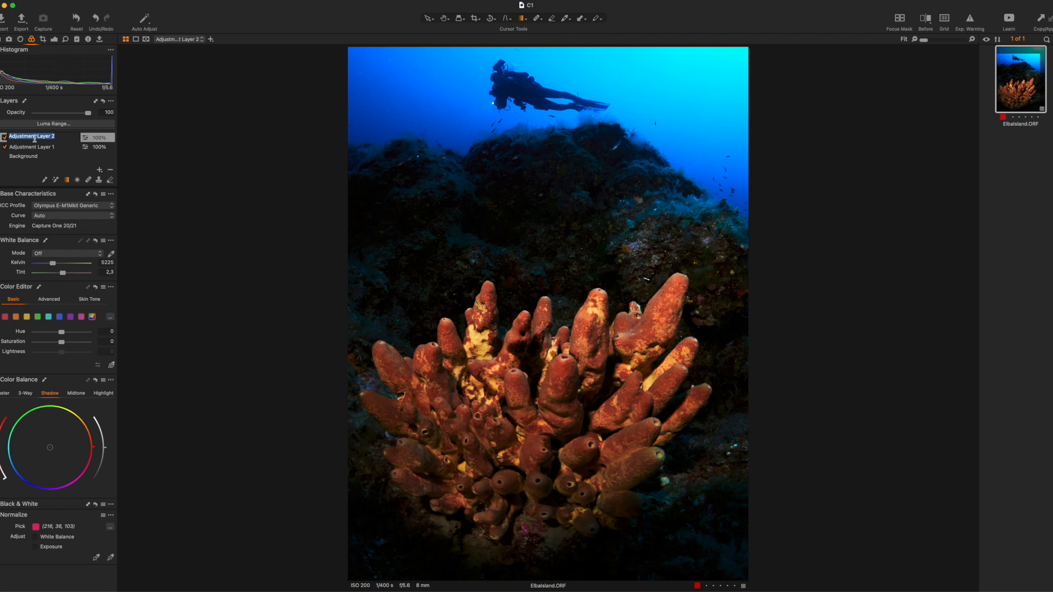
pyautogui.write('Water')
pyautogui.press('Return')
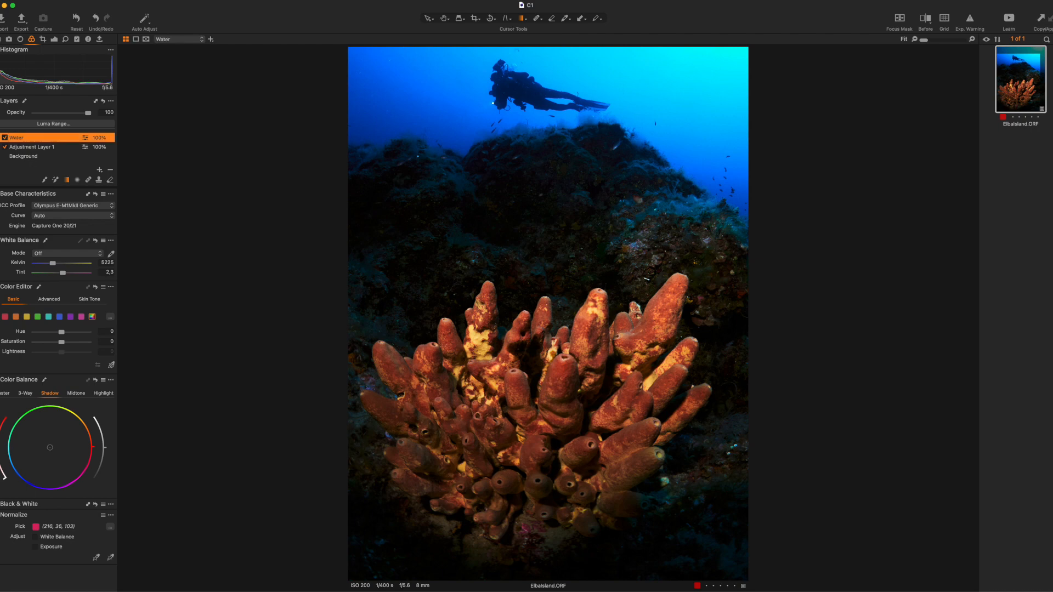
pyautogui.click(37, 147)
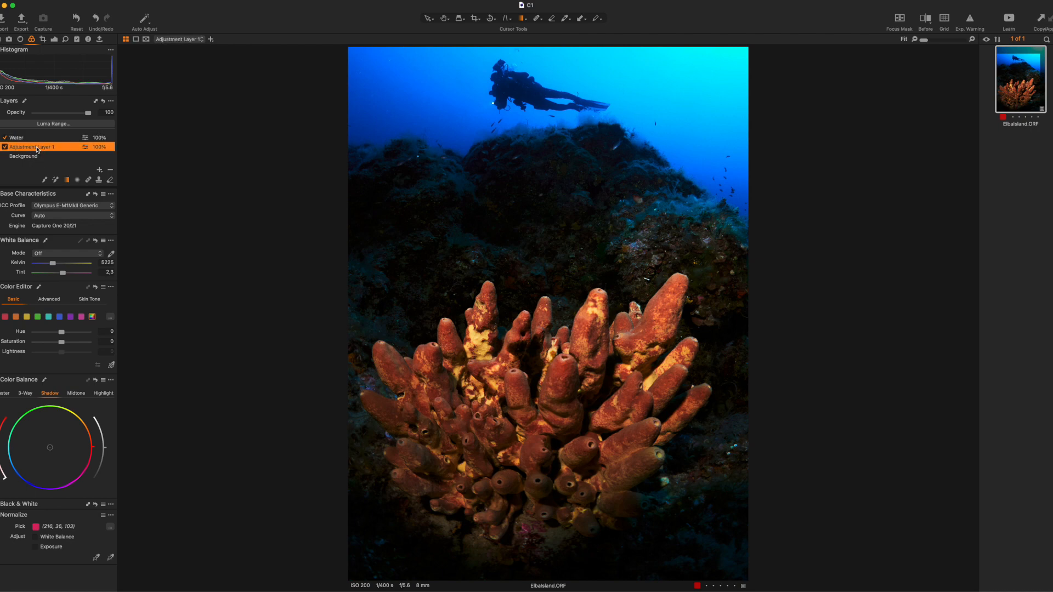
pyautogui.rightClick(37, 148)
pyautogui.click(32, 149)
pyautogui.doubleClick(31, 147)
pyautogui.write('Sponge')
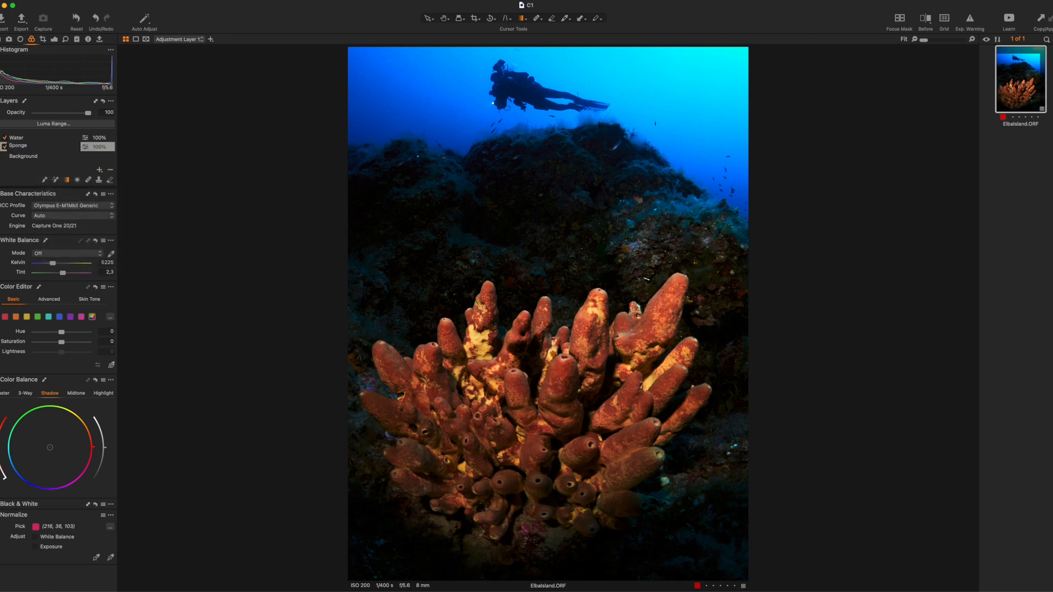
pyautogui.press('Return')
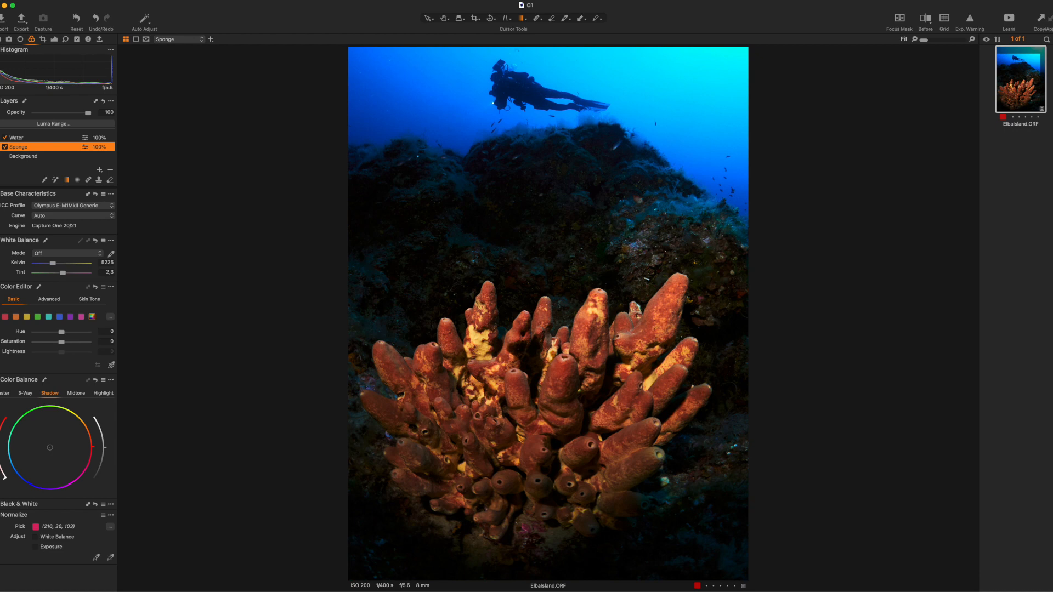
# Draw a slightly tilted linear gradient mask on the Water layer, fading from the rocks below the diver down to the sponge tips, and shift it slightly lower
pyautogui.click(30, 142)
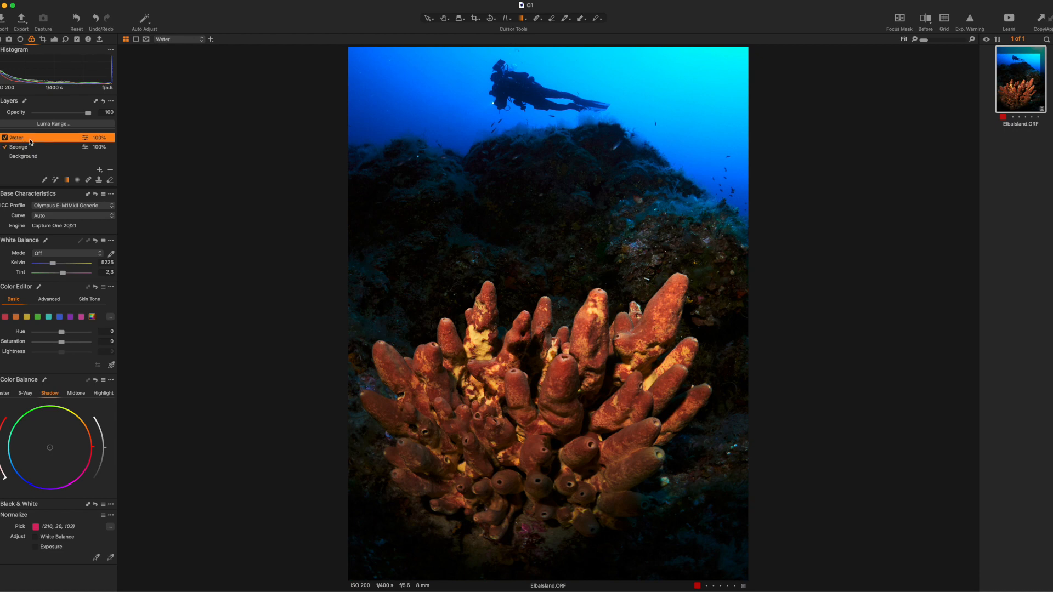
pyautogui.moveTo(600, 178); pyautogui.dragTo(592, 282)
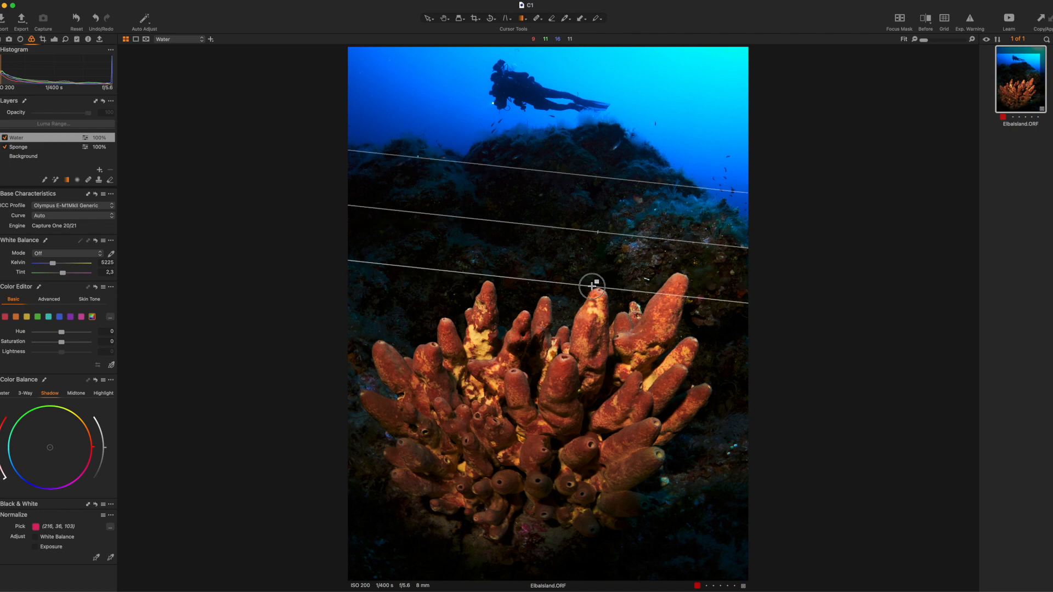
pyautogui.moveTo(607, 215); pyautogui.dragTo(609, 230)
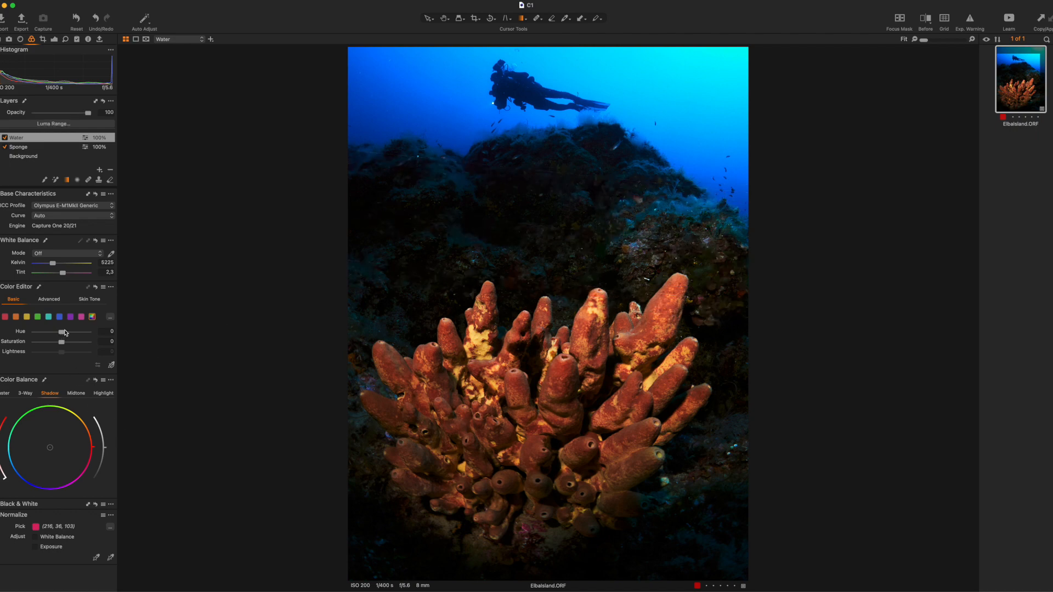
# Adjust the Water layer's colors directly in the photo: blue to saturation 27.5 and lightness -12, cyan to hue -0.1, saturation 26.4 and lightness -13.9
pyautogui.click(112, 366)
pyautogui.moveTo(438, 106); pyautogui.dragTo(442, 105)
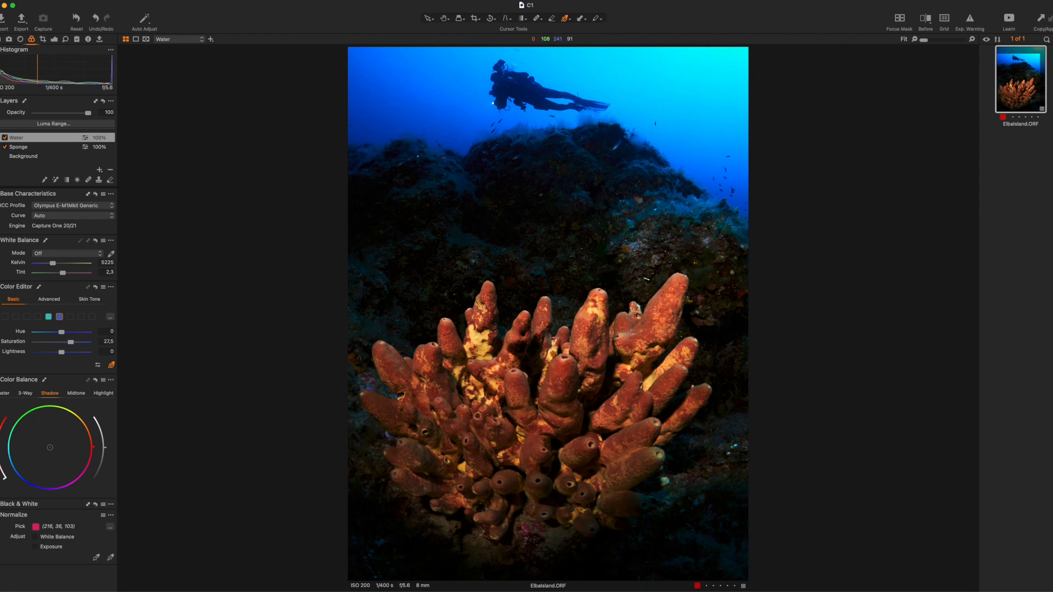
pyautogui.moveTo(442, 111); pyautogui.dragTo(442, 118)
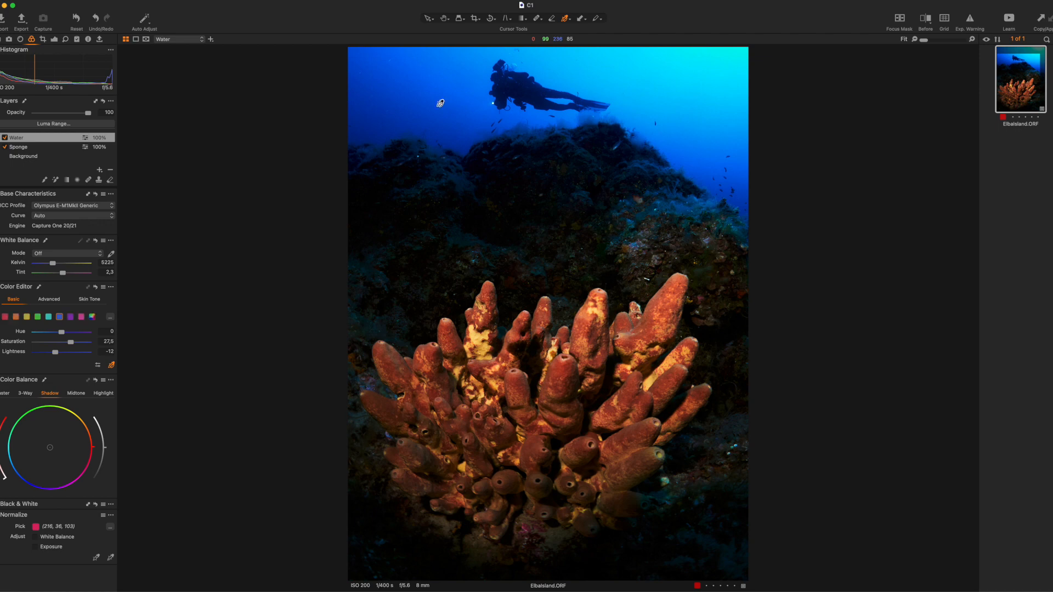
pyautogui.click(706, 59)
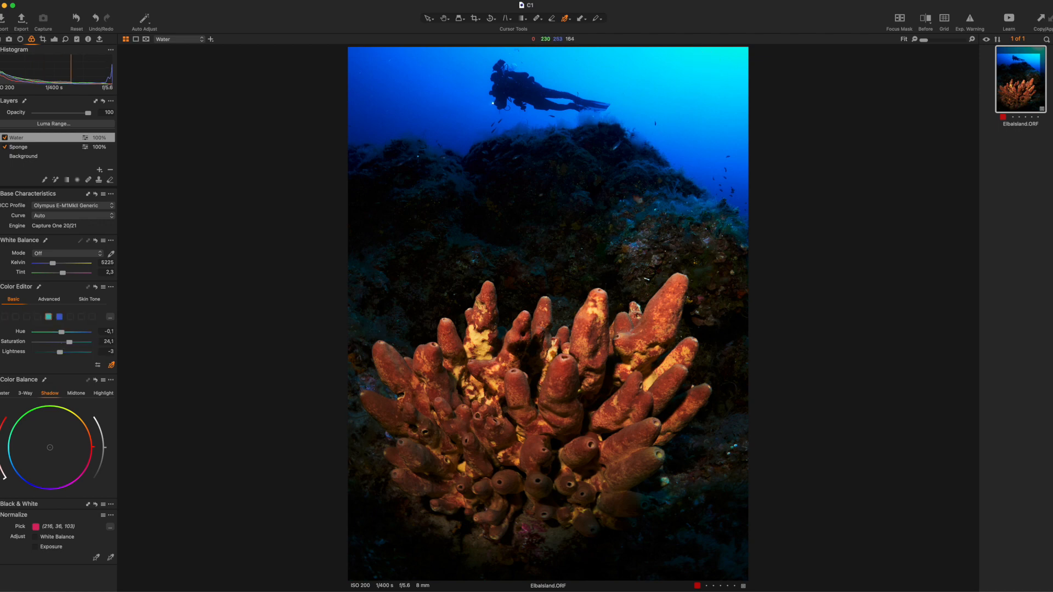
pyautogui.moveTo(716, 59); pyautogui.dragTo(716, 72)
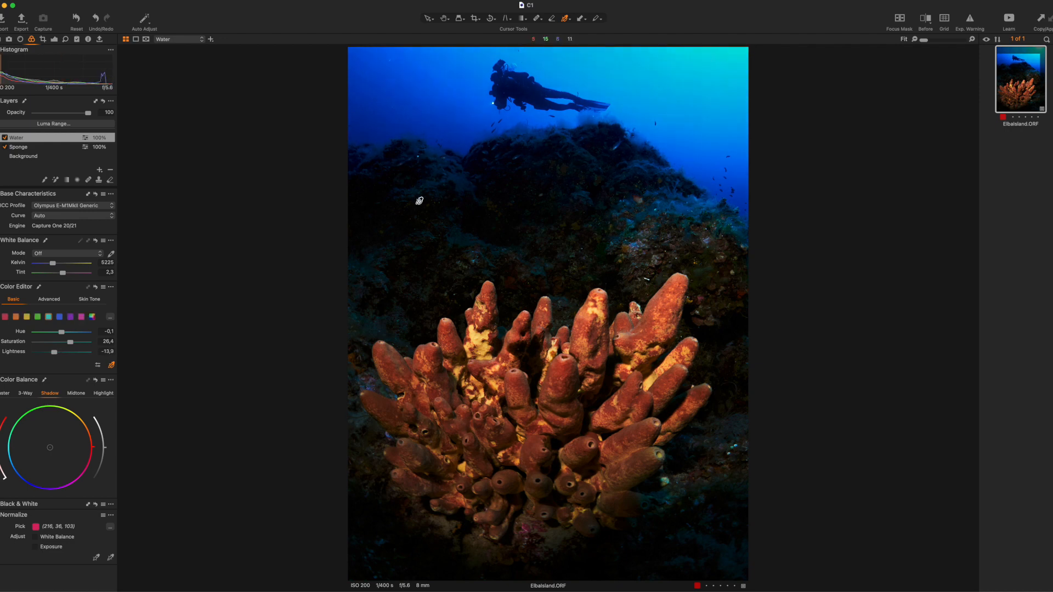
# Compare the photo before and after the edits by sweeping the split-view divider across it, and close the comparison
pyautogui.press('y')
pyautogui.moveTo(548, 314); pyautogui.dragTo(421, 329)
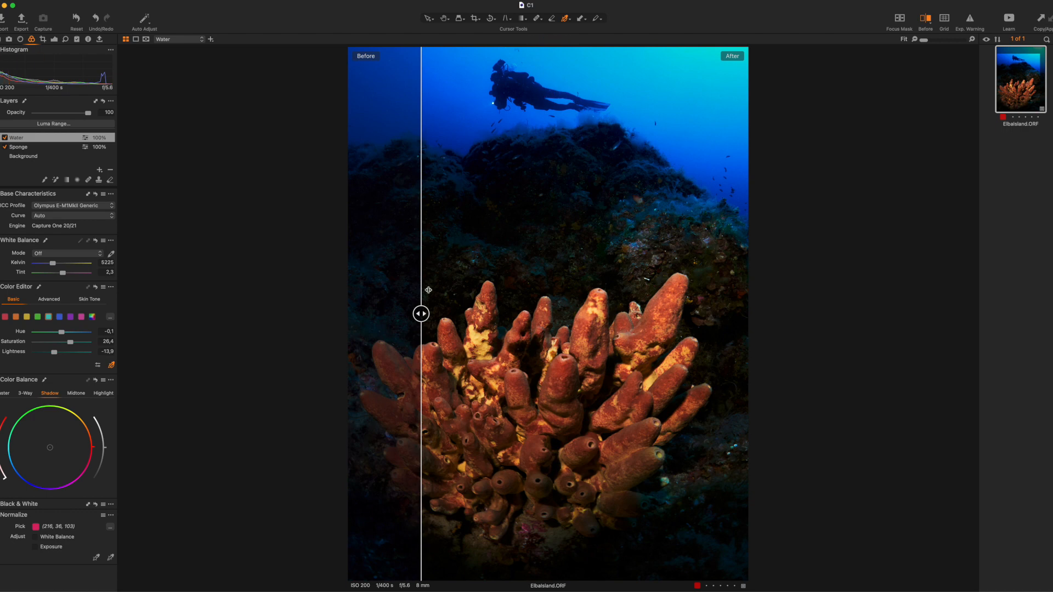
pyautogui.moveTo(423, 314); pyautogui.dragTo(340, 322)
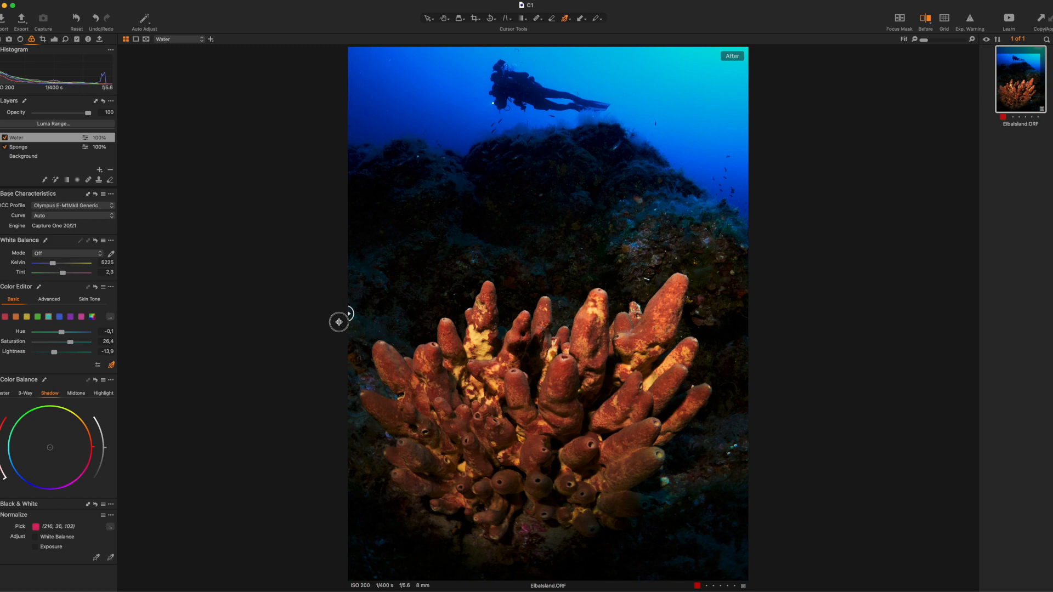
pyautogui.press('h')
pyautogui.press('y')
# Remove the small particles from the blue water around the diver with the spot removal tool and view the whole photo again
pyautogui.click(362, 63)
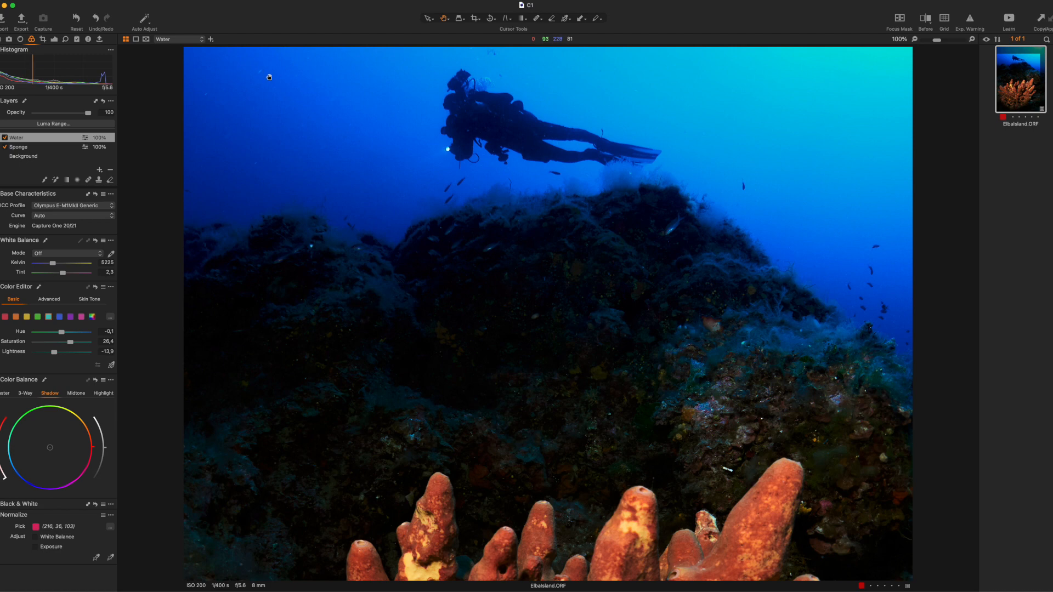
pyautogui.press('o')
pyautogui.click(259, 69)
pyautogui.click(206, 94)
pyautogui.click(255, 163)
pyautogui.click(187, 189)
pyautogui.click(222, 210)
pyautogui.click(309, 59)
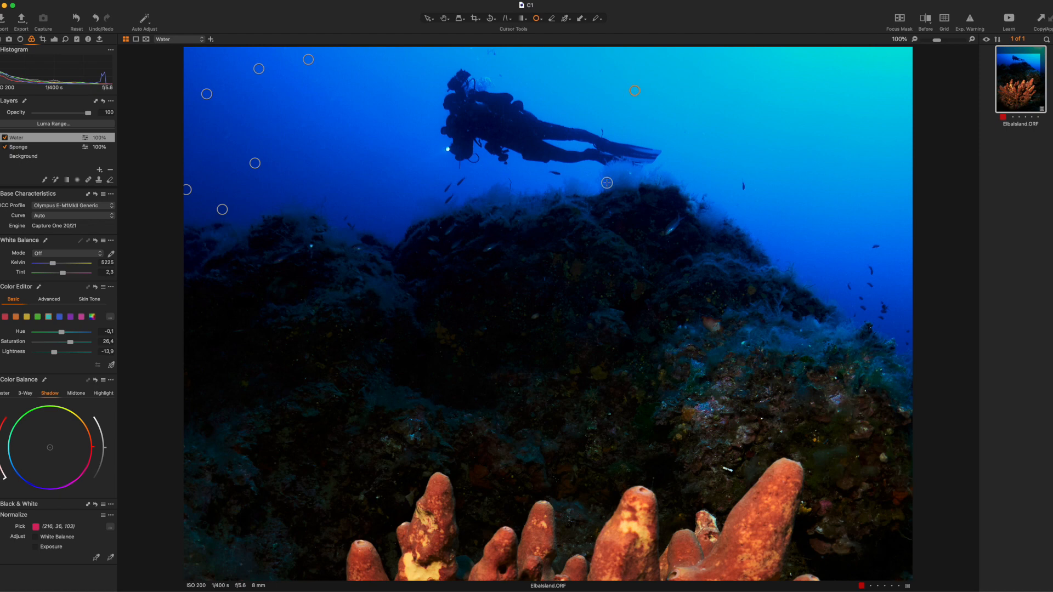
pyautogui.press('h')
pyautogui.doubleClick(554, 236)
pyautogui.doubleClick(554, 236)
pyautogui.doubleClick(554, 236)
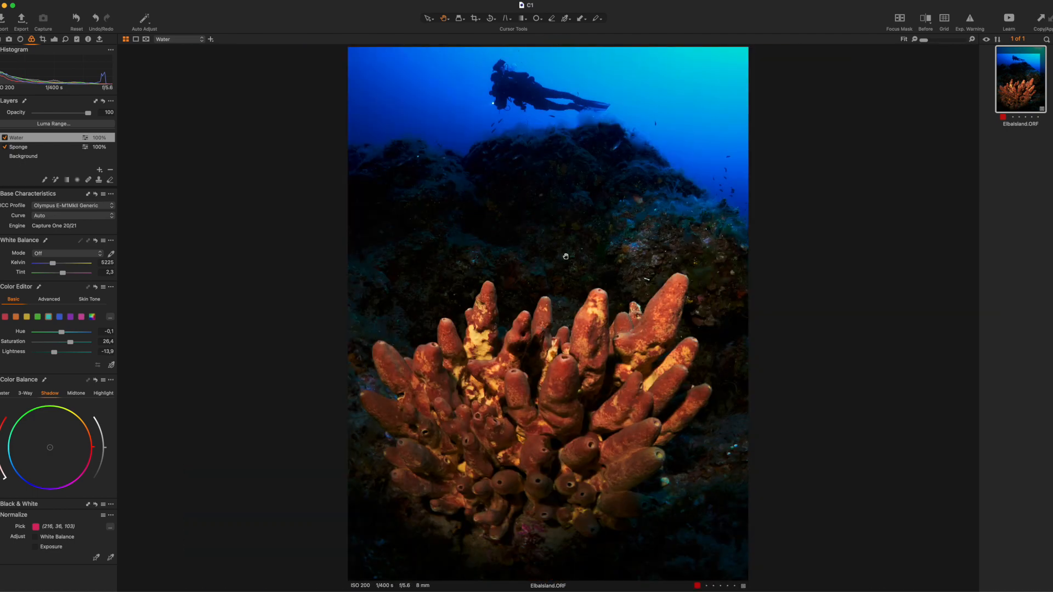